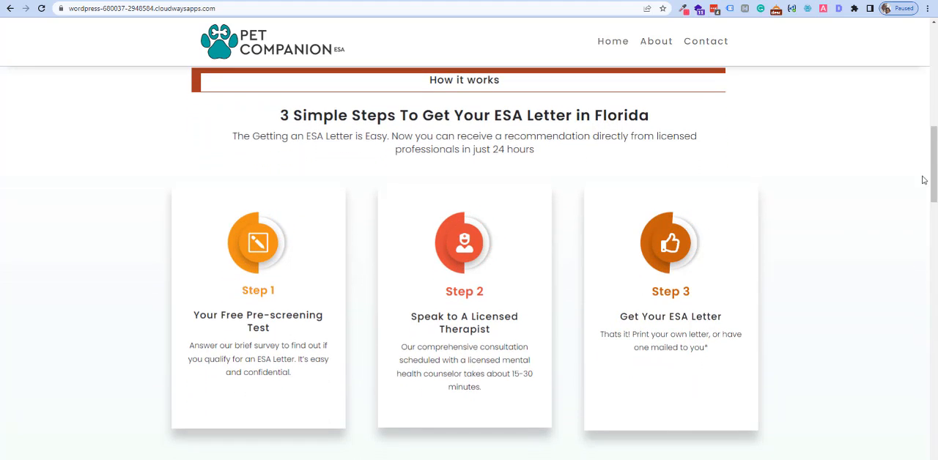
Look through the Pet Companion ESA website down to its footer and return to the Home page.
{"action": "left_click_drag", "start_coordinate": [935, 179], "coordinate": [934, 459]}
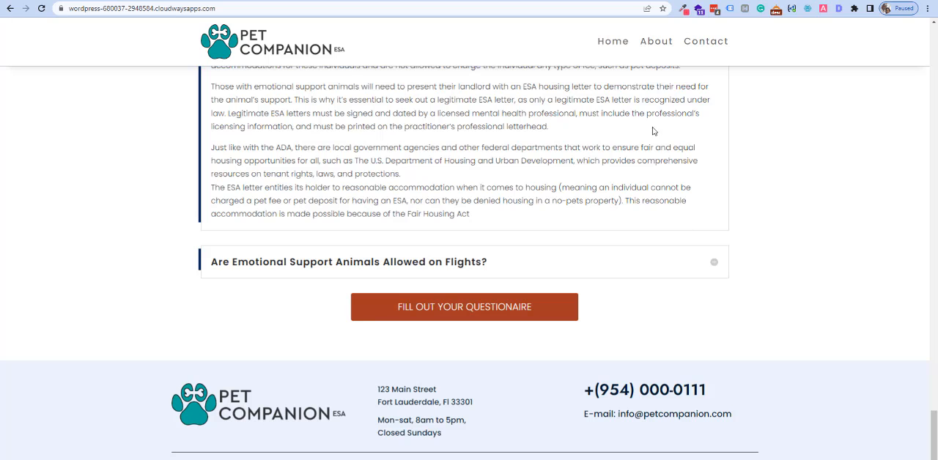
{"action": "left_click", "coordinate": [611, 42]}
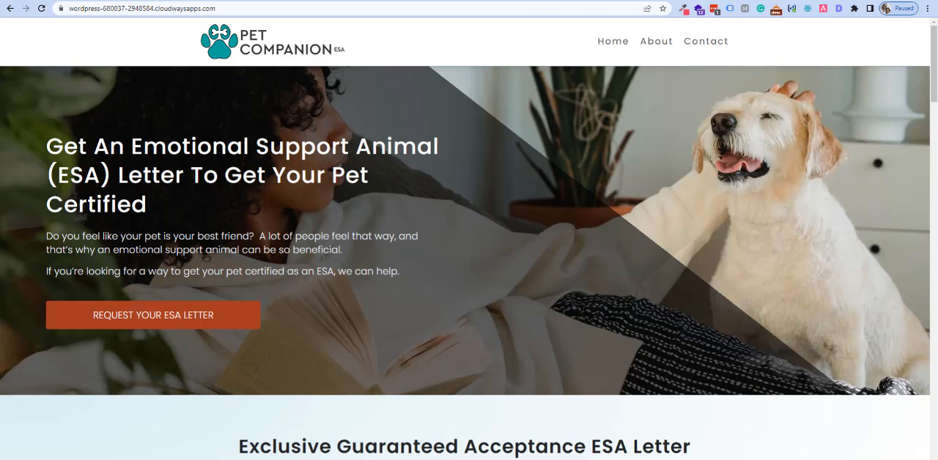
Switch to Cloudflare, log in to the dashboard and add petcompanionesa.com as a new site.
{"action": "key", "text": "ctrl+Tab"}
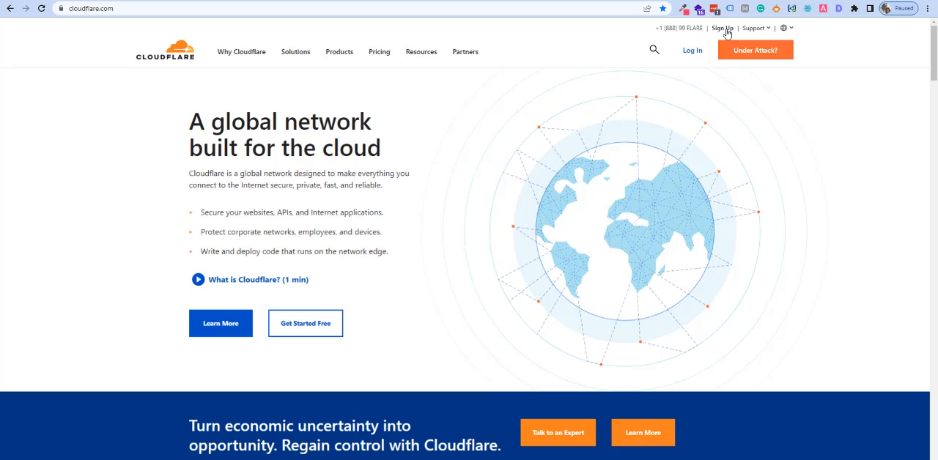
{"action": "left_click", "coordinate": [693, 50]}
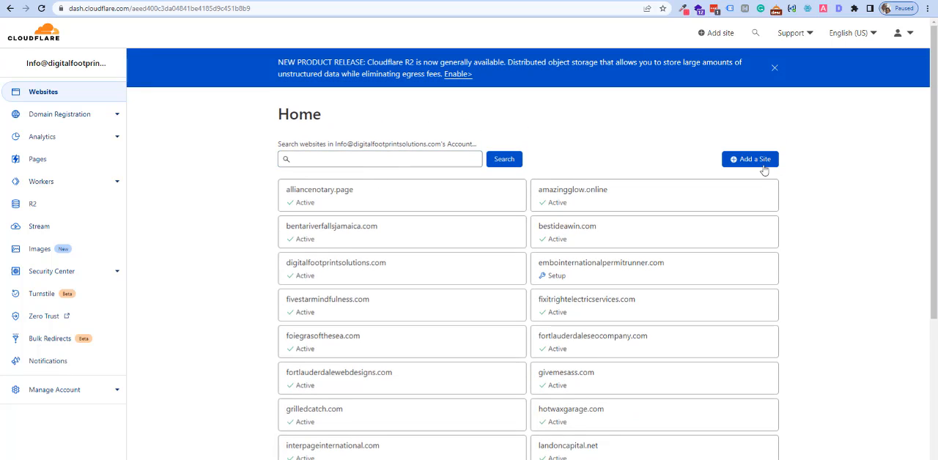
{"action": "left_click", "coordinate": [755, 160]}
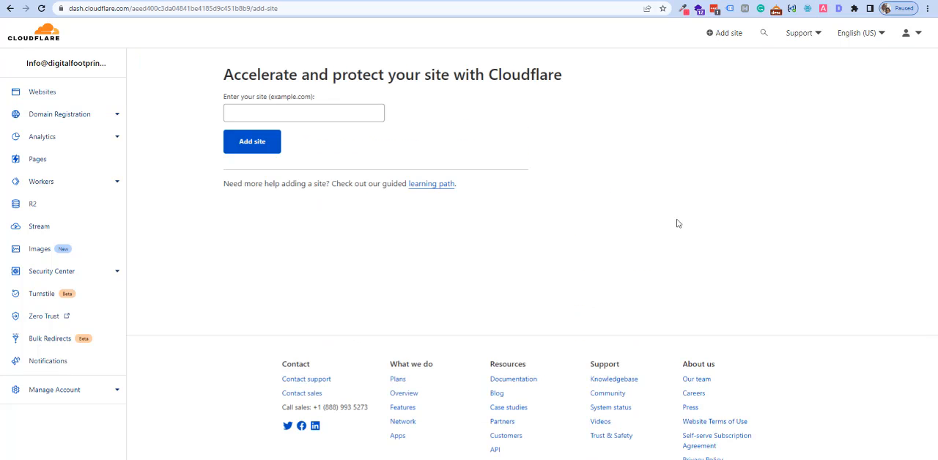
{"action": "left_click", "coordinate": [279, 113]}
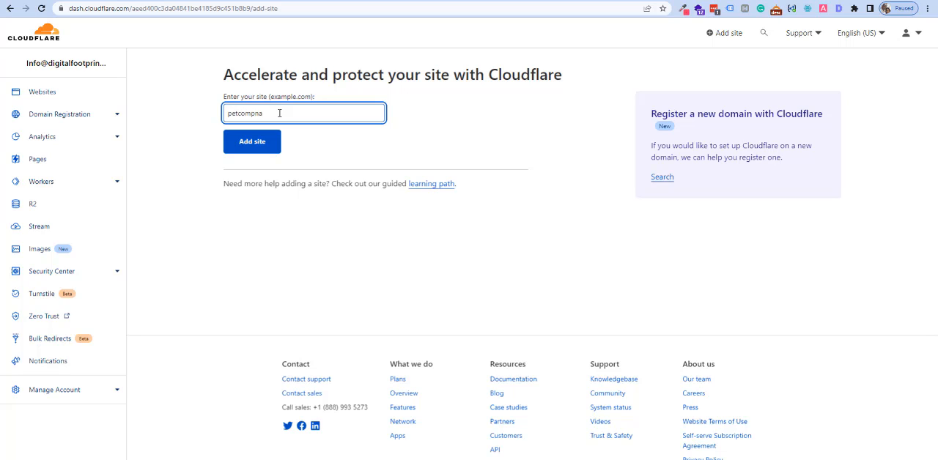
{"action": "key", "text": "BackSpace"}
{"action": "key", "text": "BackSpace"}
{"action": "key", "text": "BackSpace"}
{"action": "key", "text": "BackSpace"}
{"action": "key", "text": "BackSpace"}
{"action": "key", "text": "BackSpace"}
{"action": "left_click", "coordinate": [247, 150]}
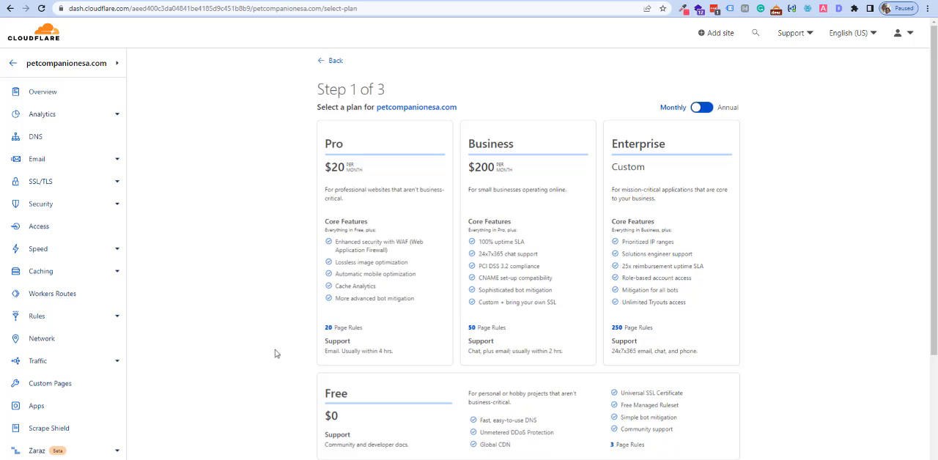
Select the Free plan for petcompanionesa.com and continue past the DNS record scan to the nameserver instructions.
{"action": "left_click", "coordinate": [456, 421]}
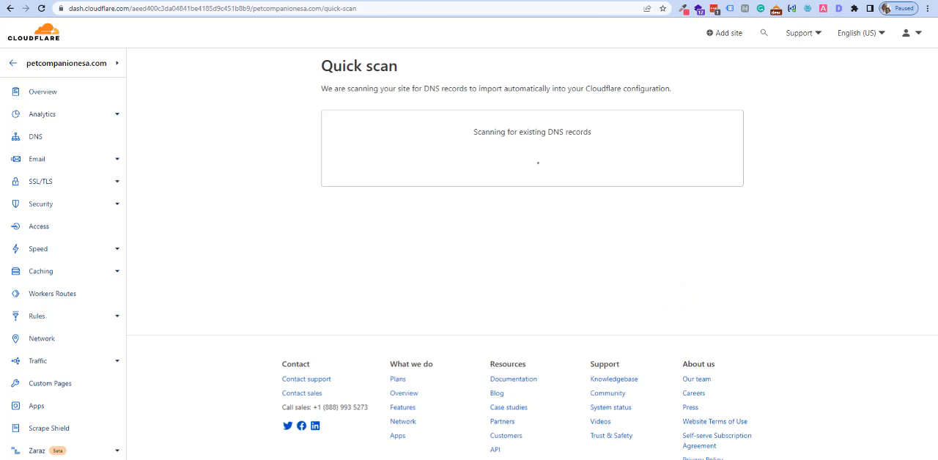
{"action": "scroll", "coordinate": [296, 356], "scroll_direction": "down", "scroll_amount": 2}
{"action": "left_click", "coordinate": [355, 415]}
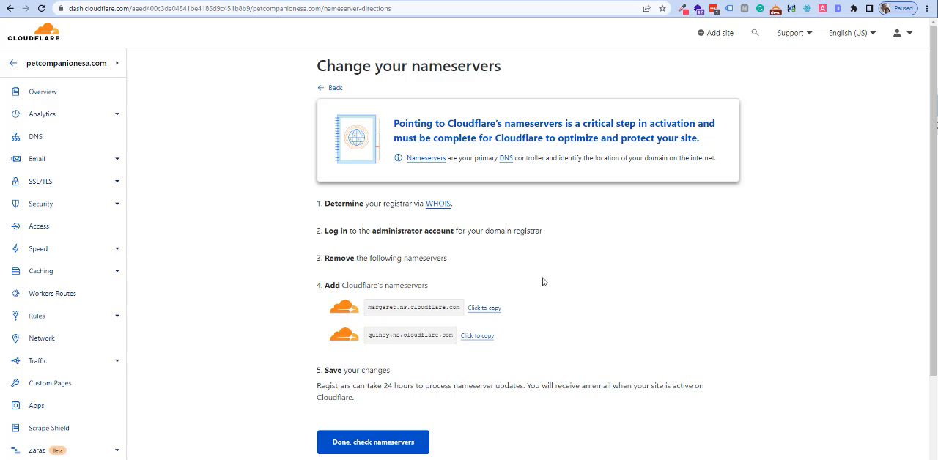
Copy Cloudflare's nameserver margaret.ns.cloudflare.com and enter it as Name Server 1 for petcompanionesa.com in HostGator.
{"action": "left_click", "coordinate": [489, 311]}
{"action": "left_click", "coordinate": [294, 1]}
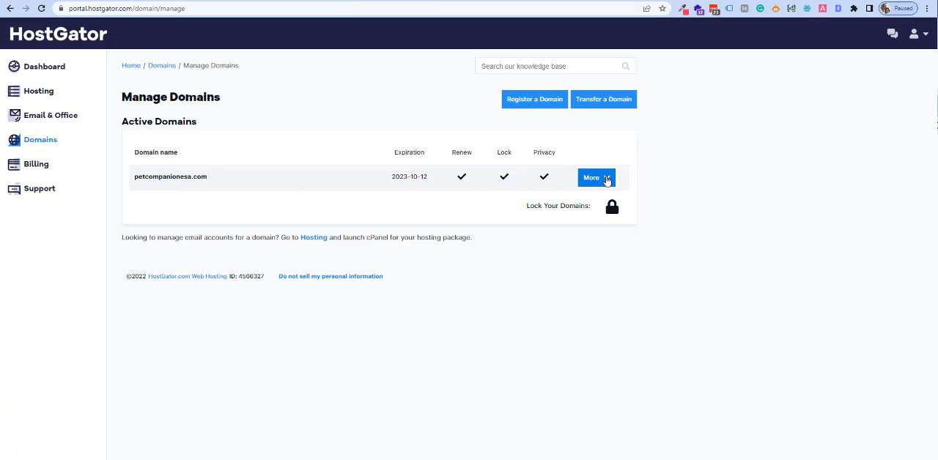
{"action": "left_click", "coordinate": [607, 178]}
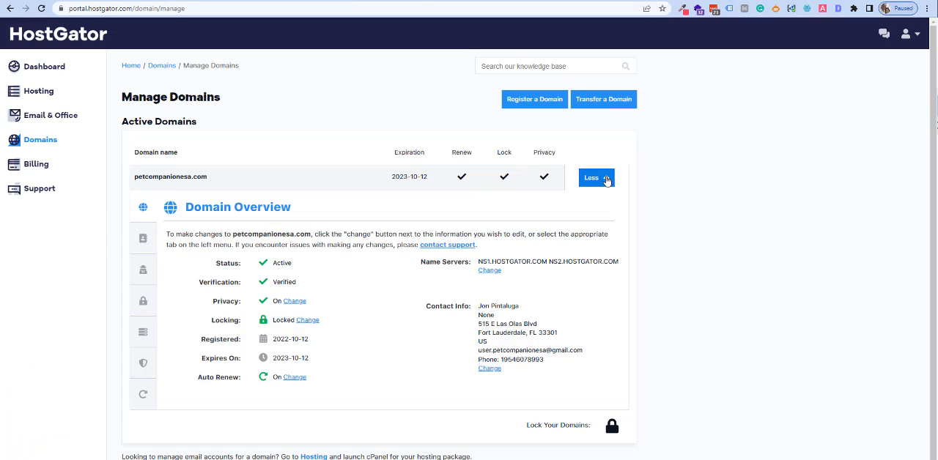
{"action": "left_click", "coordinate": [490, 271]}
{"action": "left_click_drag", "start_coordinate": [292, 314], "coordinate": [222, 313]}
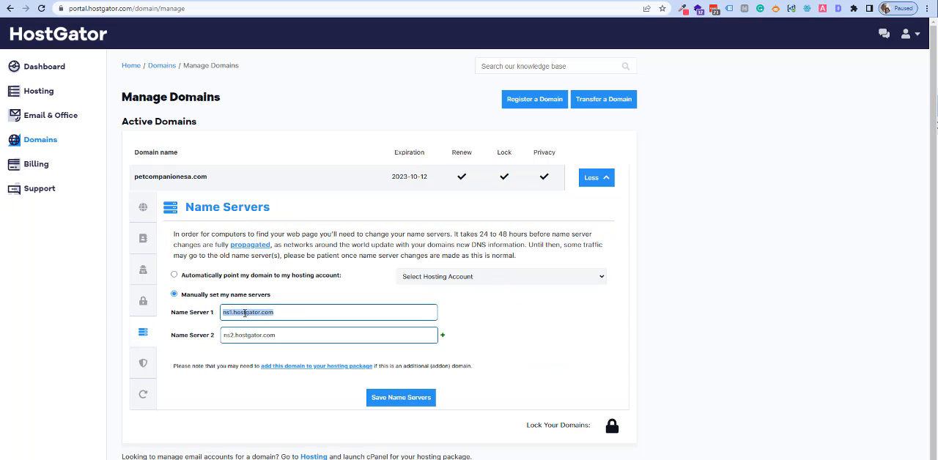
{"action": "right_click", "coordinate": [245, 313]}
{"action": "left_click", "coordinate": [279, 162]}
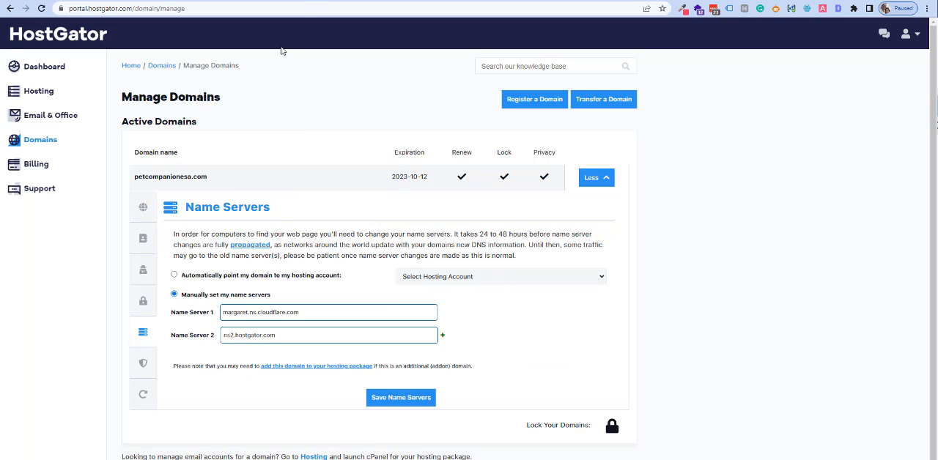
Copy quincy.ns.cloudflare.com from Cloudflare into Name Server 2 at HostGator and save the name servers.
{"action": "left_click", "coordinate": [294, 1]}
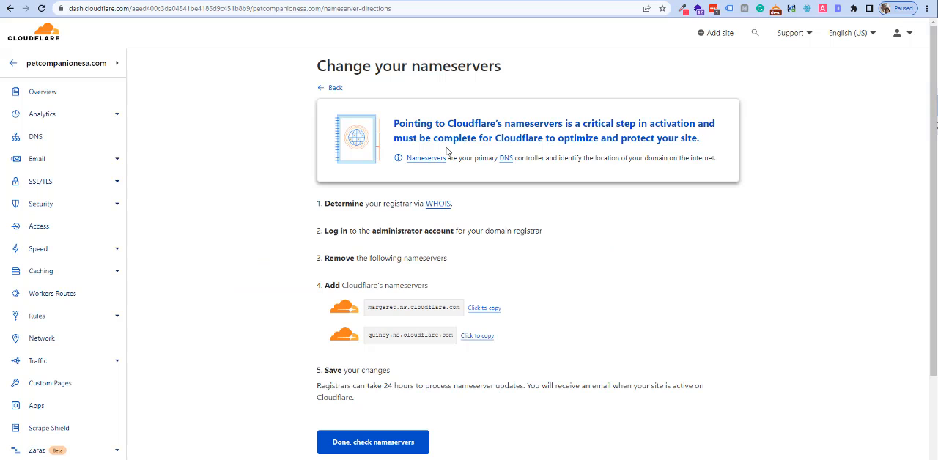
{"action": "left_click", "coordinate": [473, 338]}
{"action": "left_click", "coordinate": [403, 0]}
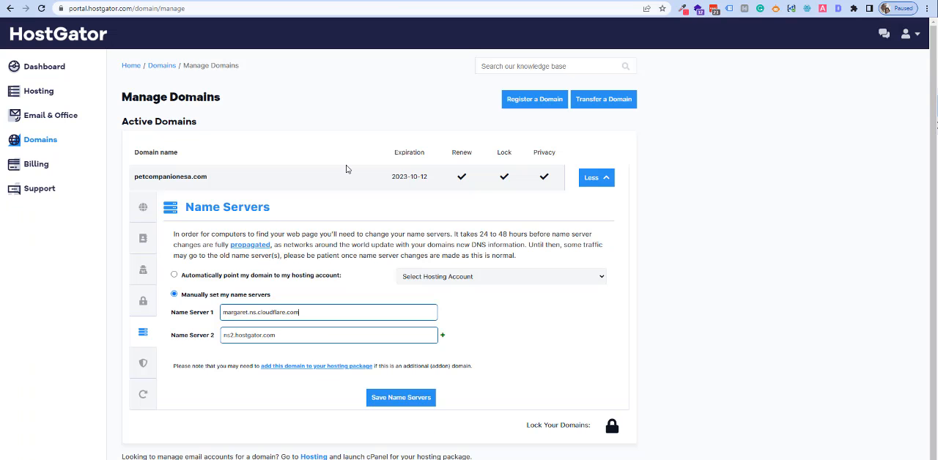
{"action": "left_click_drag", "start_coordinate": [294, 335], "coordinate": [222, 335]}
{"action": "right_click", "coordinate": [222, 333]}
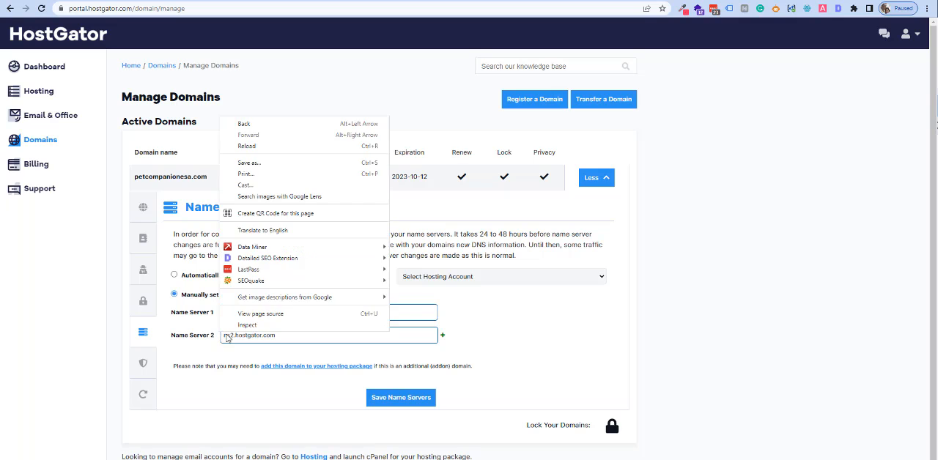
{"action": "right_click", "coordinate": [239, 342]}
{"action": "double_click", "coordinate": [234, 338]}
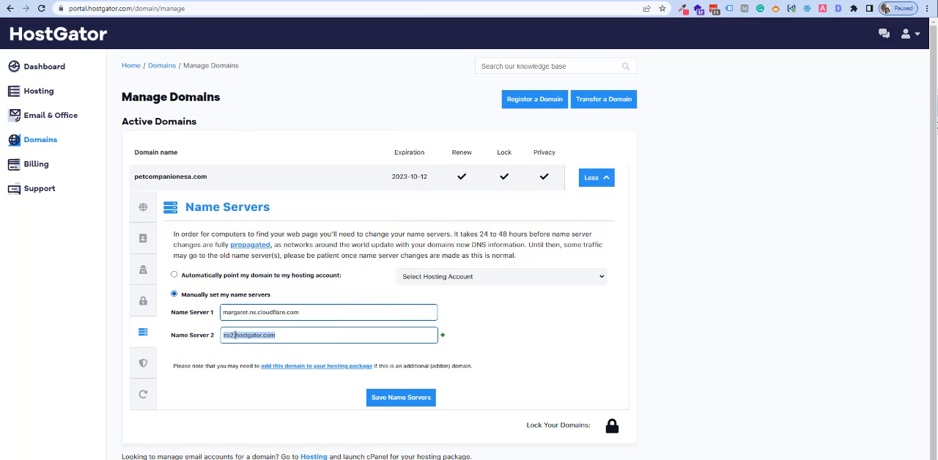
{"action": "right_click", "coordinate": [235, 339]}
{"action": "left_click", "coordinate": [285, 183]}
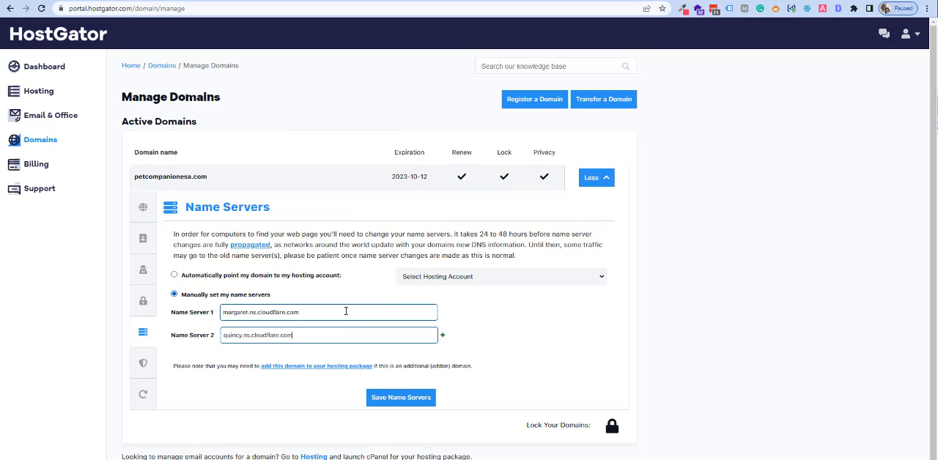
{"action": "left_click", "coordinate": [404, 402]}
Return to Cloudflare, confirm the nameserver change for checking and start the Quick Start Guide.
{"action": "left_click", "coordinate": [289, 1]}
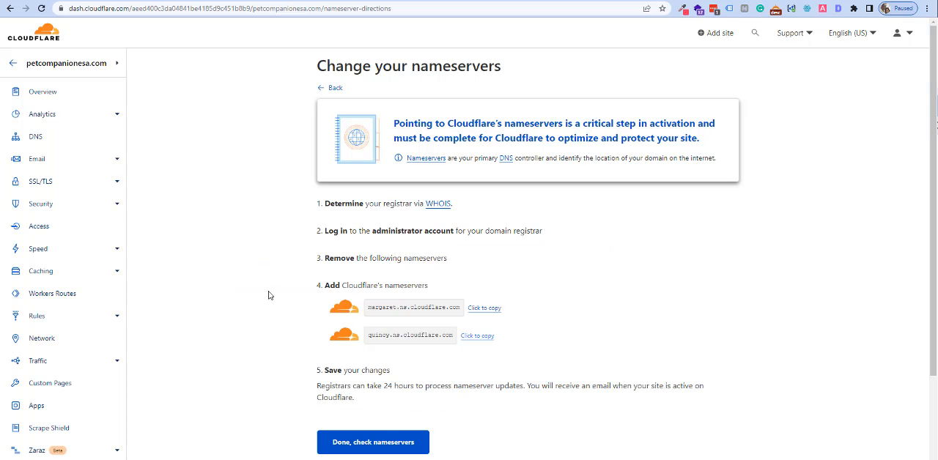
{"action": "left_click", "coordinate": [377, 446]}
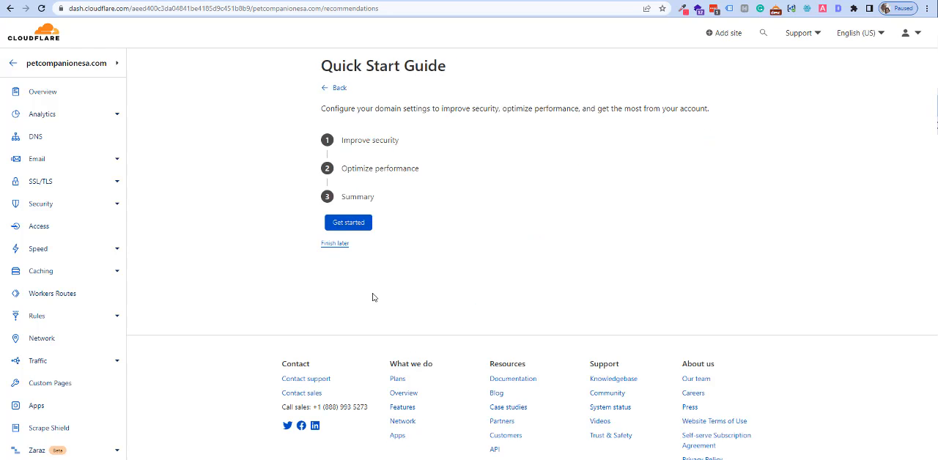
{"action": "left_click", "coordinate": [352, 224]}
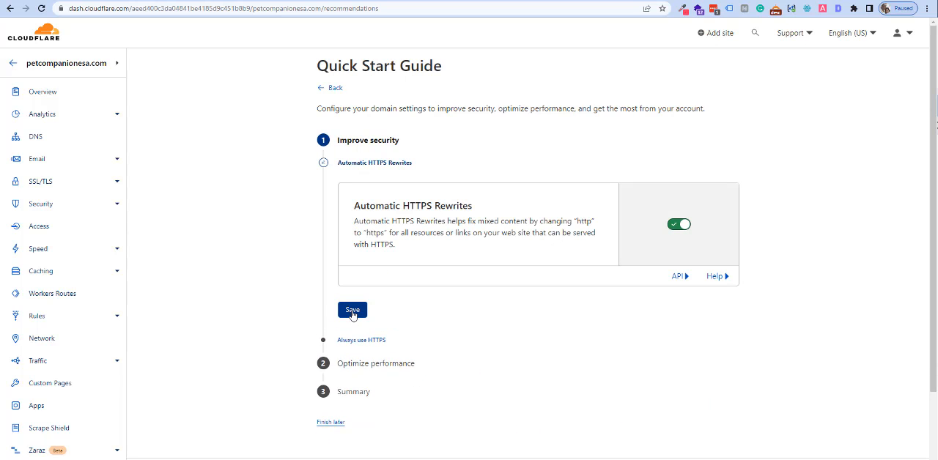
Save Automatic HTTPS Rewrites as enabled, and turn on and save Always Use HTTPS.
{"action": "left_click", "coordinate": [352, 312]}
{"action": "left_click", "coordinate": [680, 238]}
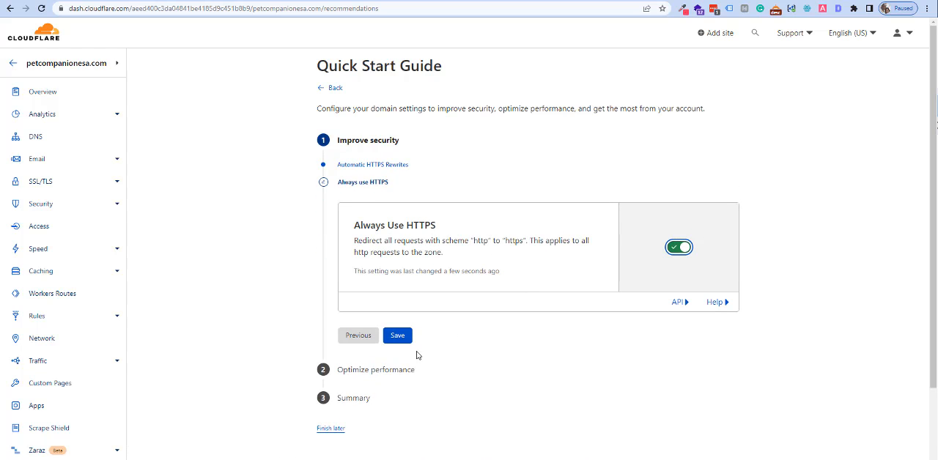
{"action": "left_click", "coordinate": [398, 337]}
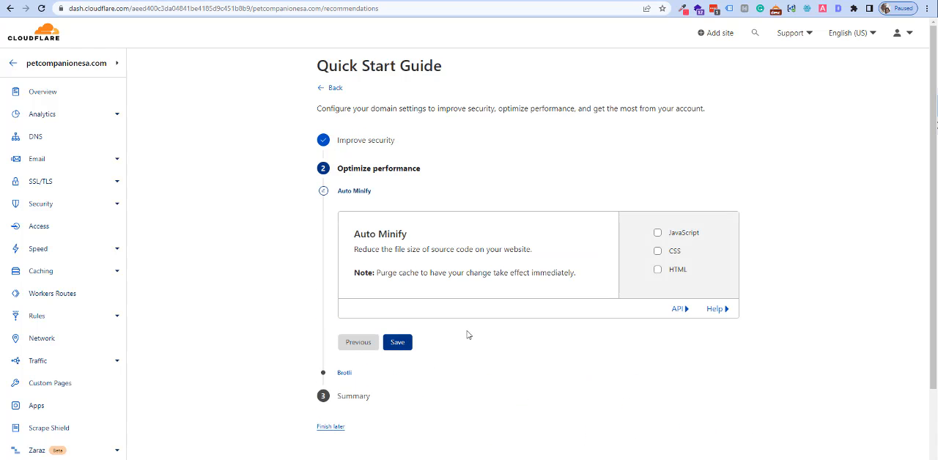
Enable Auto Minify for JavaScript and CSS, save Brotli as enabled and finish the Quick Start Guide.
{"action": "left_click", "coordinate": [658, 233]}
{"action": "left_click", "coordinate": [658, 261]}
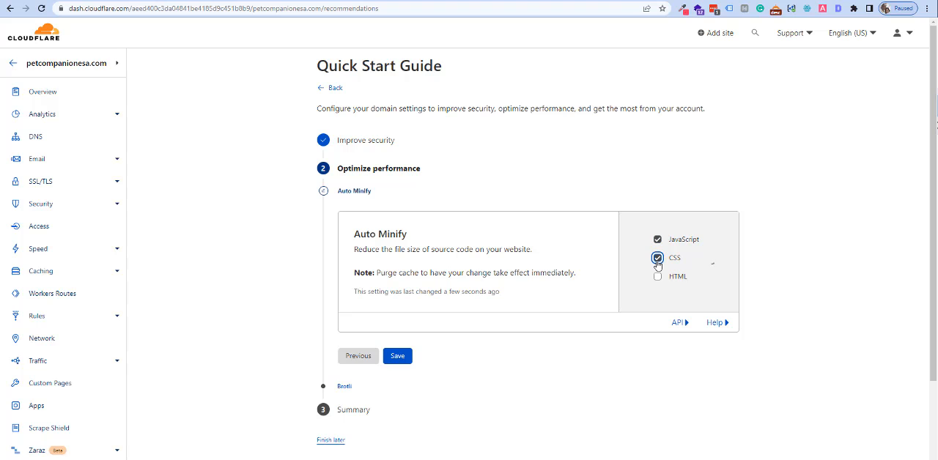
{"action": "left_click", "coordinate": [405, 358]}
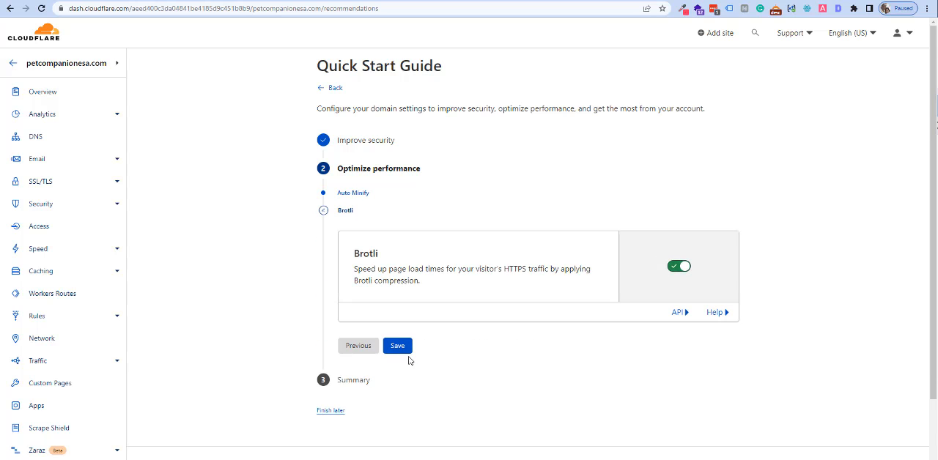
{"action": "left_click", "coordinate": [400, 347]}
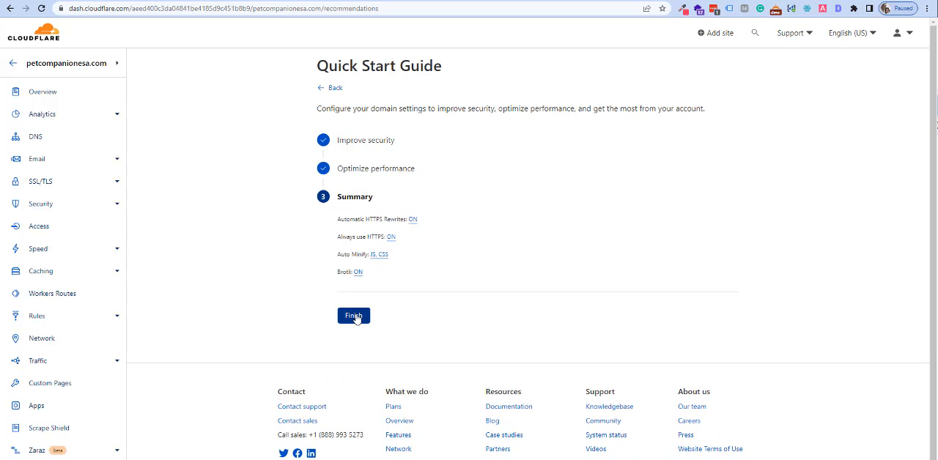
{"action": "left_click", "coordinate": [354, 319]}
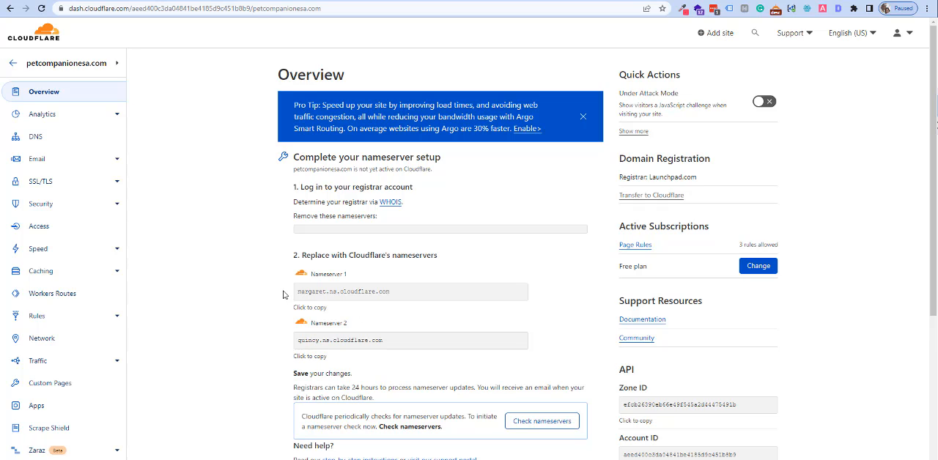
Open the domain's DNS records in Cloudflare, then copy the application's public IP from the Cloudways access details and return to Cloudflare.
{"action": "left_click", "coordinate": [37, 141]}
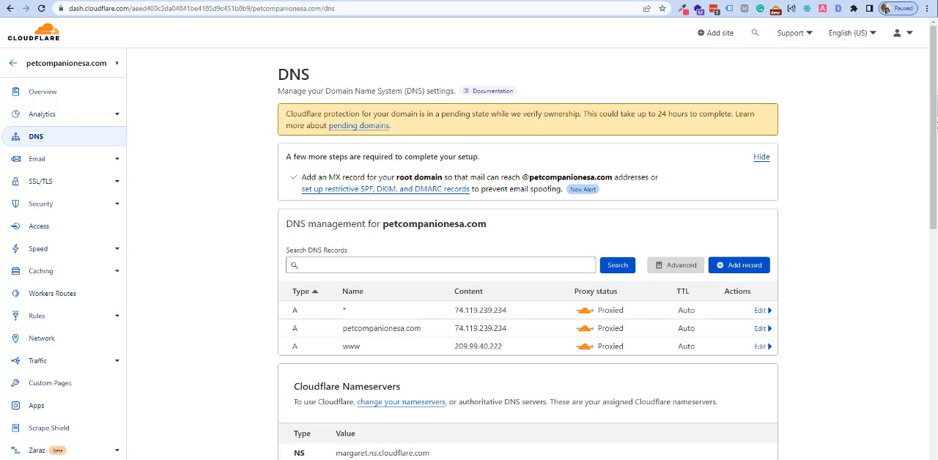
{"action": "left_click", "coordinate": [150, 1]}
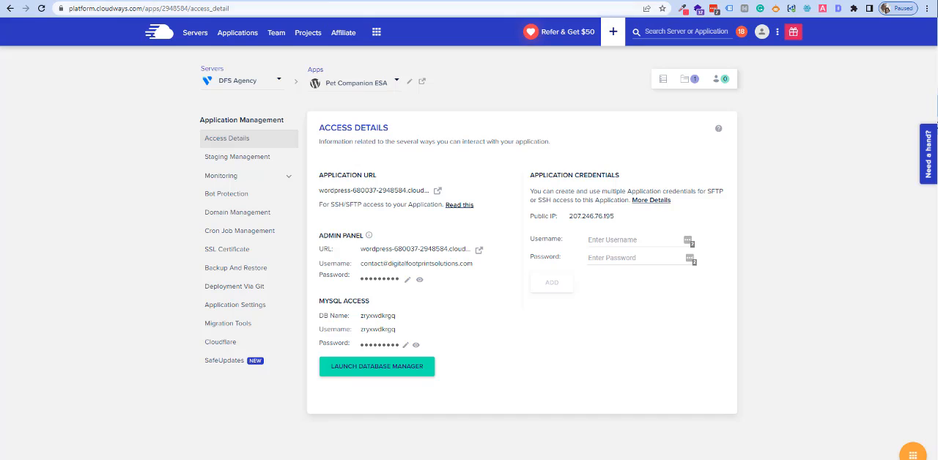
{"action": "left_click", "coordinate": [212, 1]}
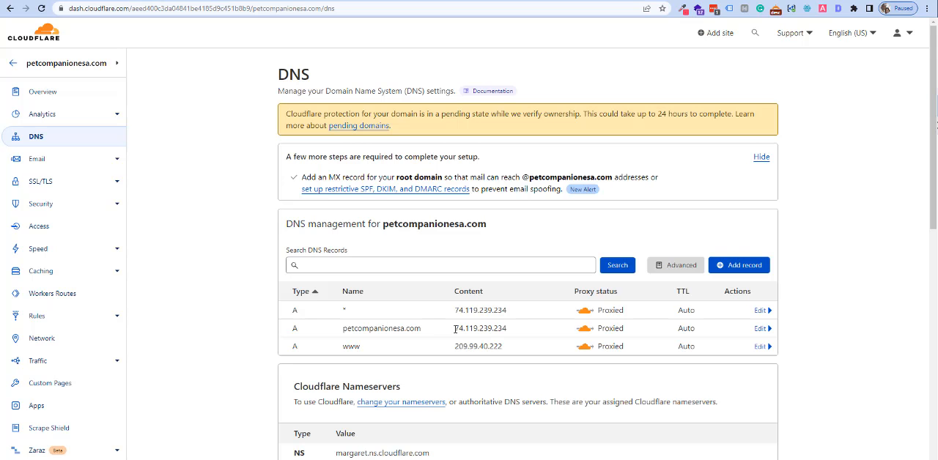
Point the petcompanionesa.com A record to 207.246.76.195, set its proxy status to DNS only and save it.
{"action": "left_click", "coordinate": [762, 329]}
{"action": "double_click", "coordinate": [478, 363]}
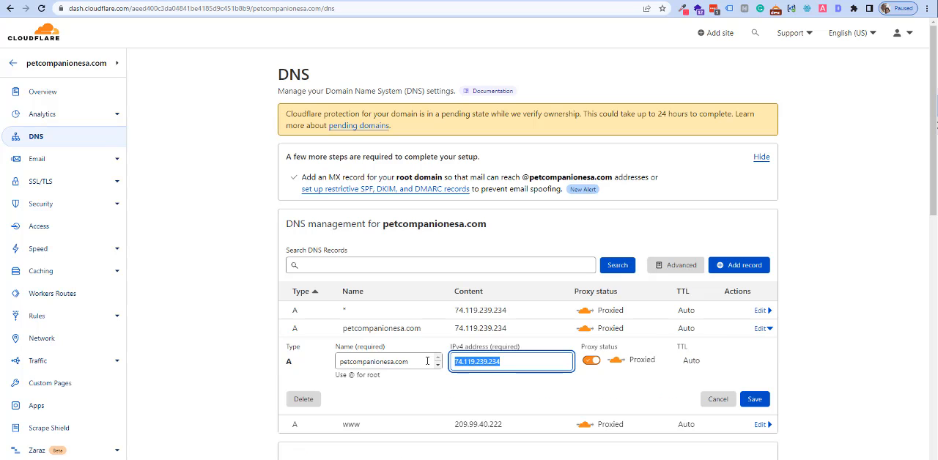
{"action": "right_click", "coordinate": [478, 362]}
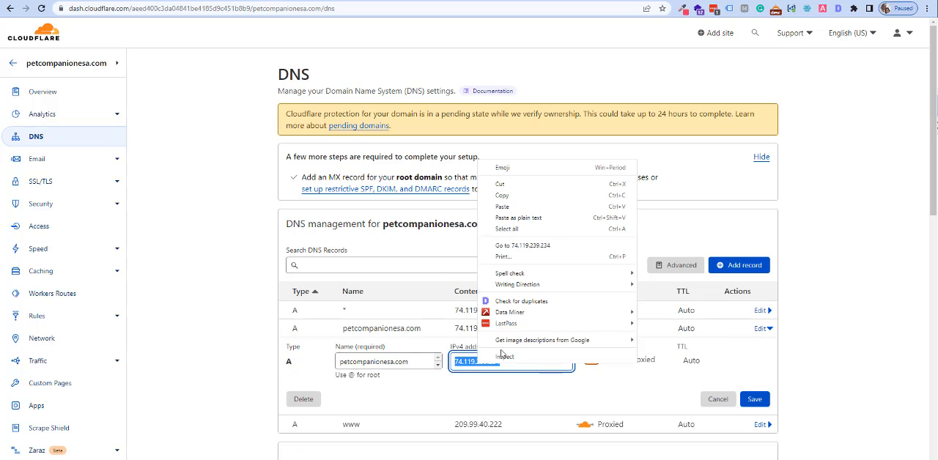
{"action": "left_click", "coordinate": [515, 211]}
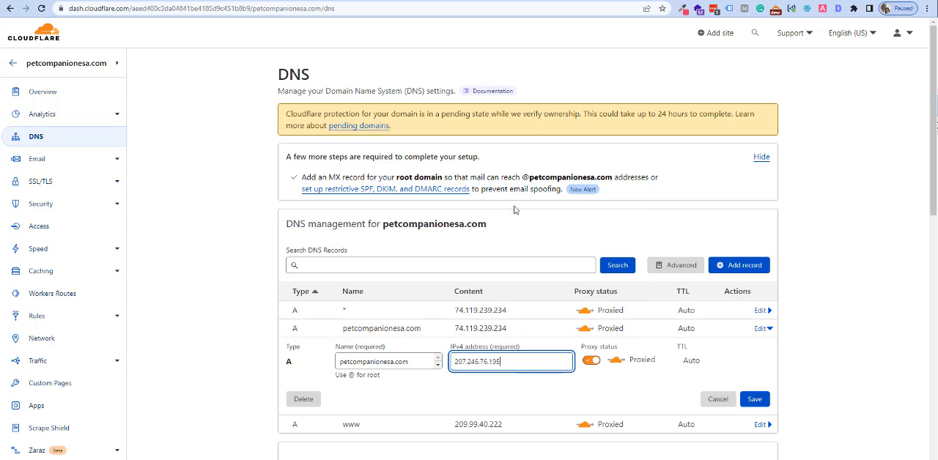
{"action": "left_click", "coordinate": [592, 361]}
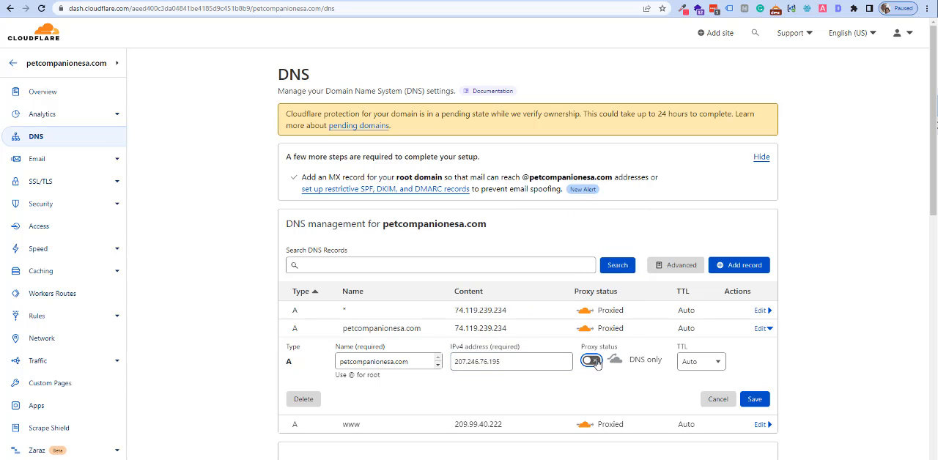
{"action": "left_click", "coordinate": [754, 399]}
Point the wildcard (*) A record to 207.246.76.195, set its proxy status to DNS only and save it.
{"action": "left_click", "coordinate": [761, 311]}
{"action": "left_click", "coordinate": [517, 342]}
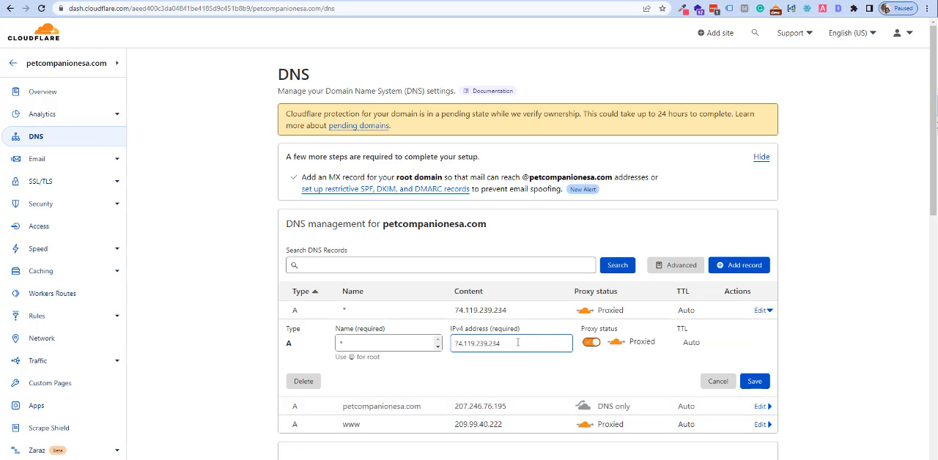
{"action": "double_click", "coordinate": [518, 342]}
{"action": "right_click", "coordinate": [477, 342]}
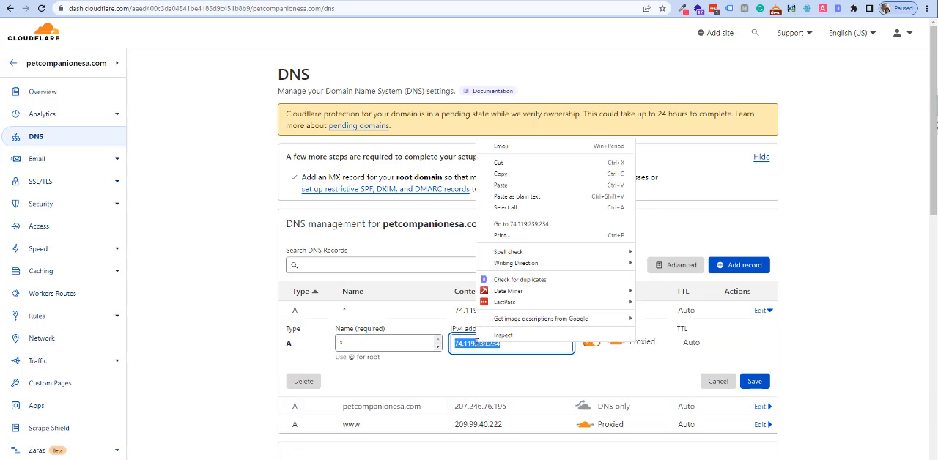
{"action": "left_click", "coordinate": [533, 186]}
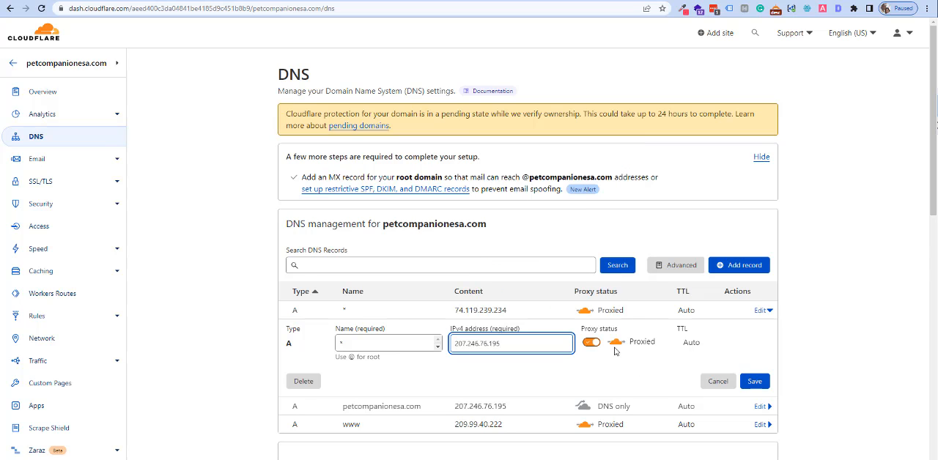
{"action": "left_click", "coordinate": [593, 344]}
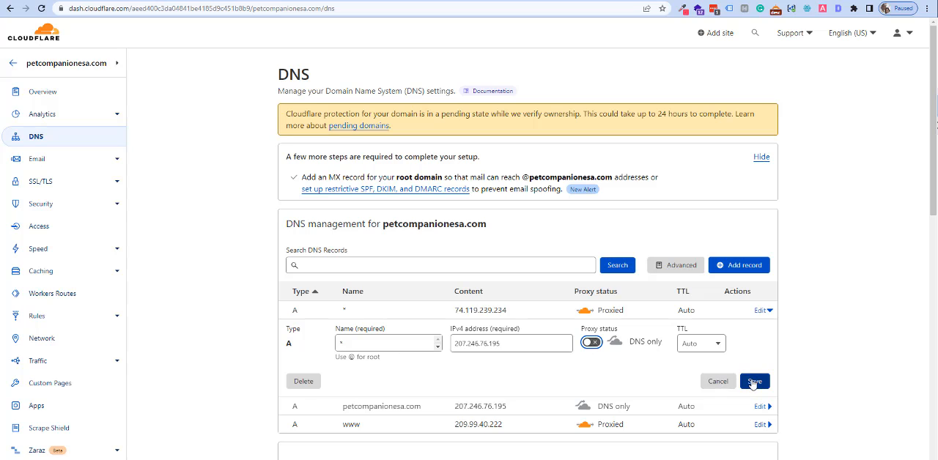
{"action": "left_click", "coordinate": [754, 383]}
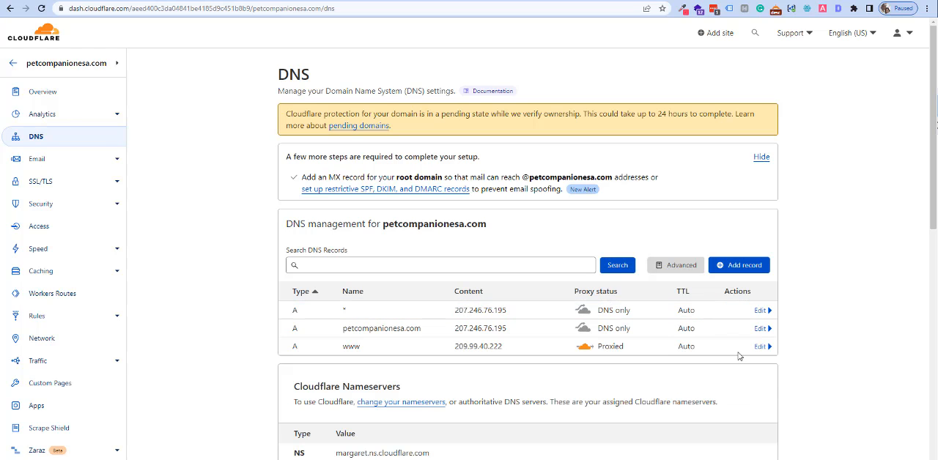
Point the www A record to 207.246.76.195, set its proxy status to DNS only and save it.
{"action": "left_click", "coordinate": [761, 346]}
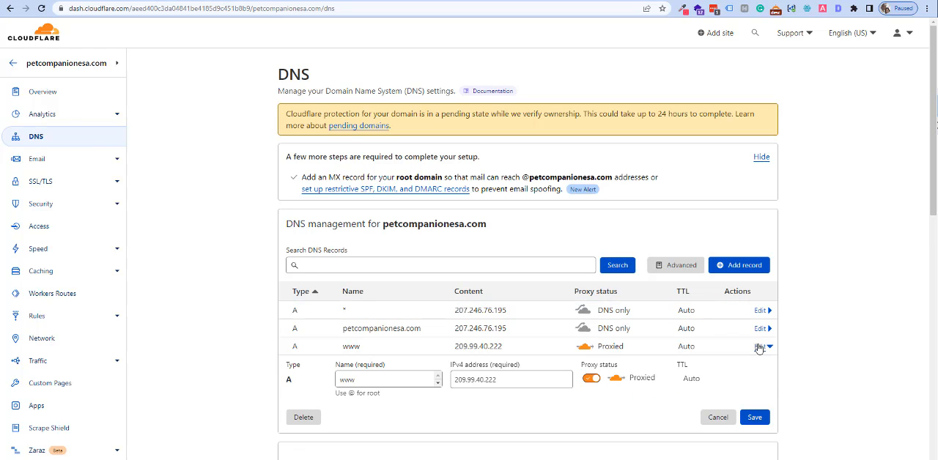
{"action": "double_click", "coordinate": [510, 379]}
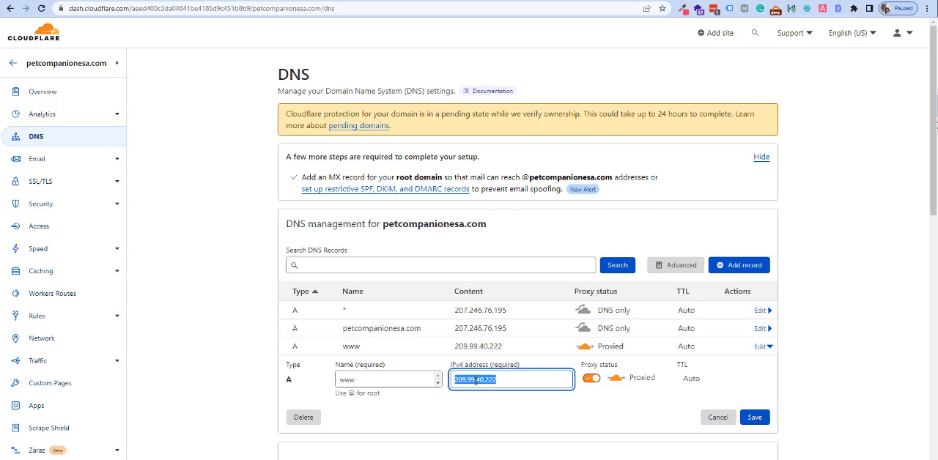
{"action": "right_click", "coordinate": [476, 381]}
{"action": "left_click", "coordinate": [518, 224]}
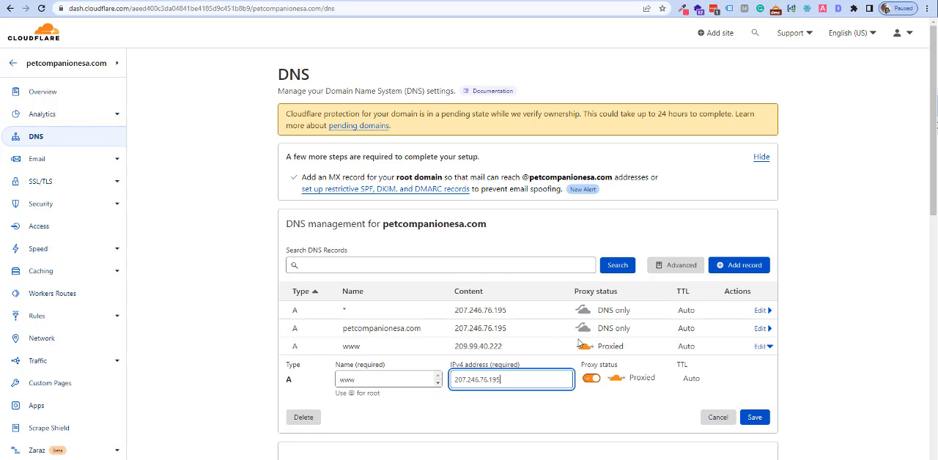
{"action": "left_click", "coordinate": [591, 379]}
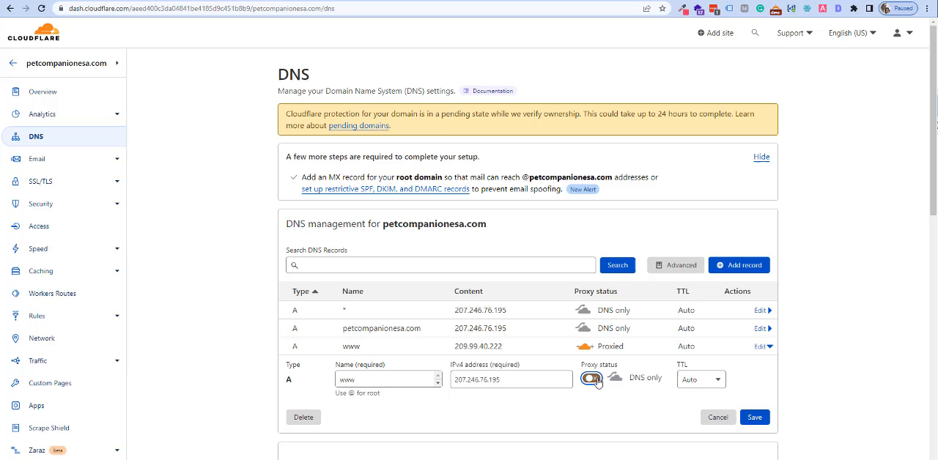
{"action": "left_click", "coordinate": [755, 418]}
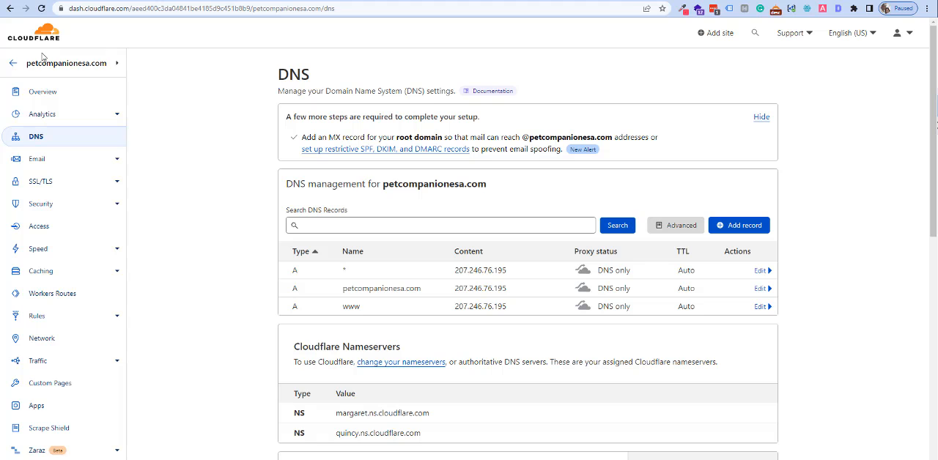
Search the account's websites for "pet" and open the petcompanionesa.com overview to check its activation status.
{"action": "left_click", "coordinate": [43, 33]}
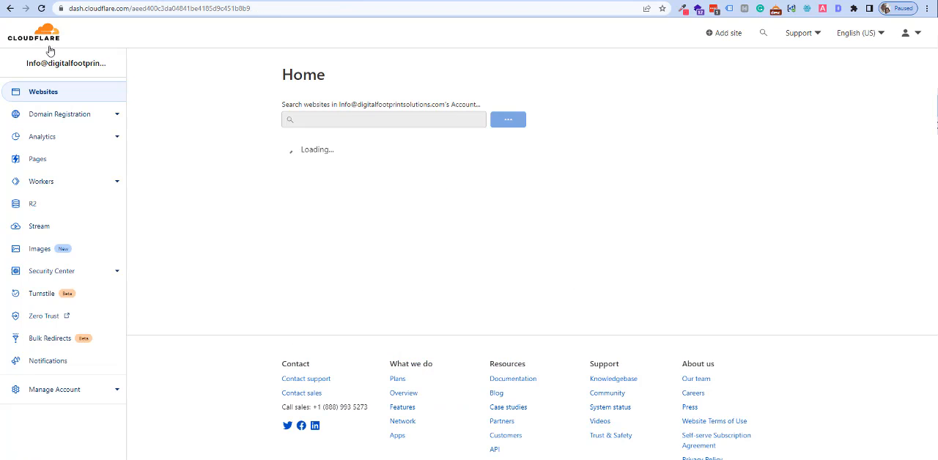
{"action": "left_click", "coordinate": [313, 159]}
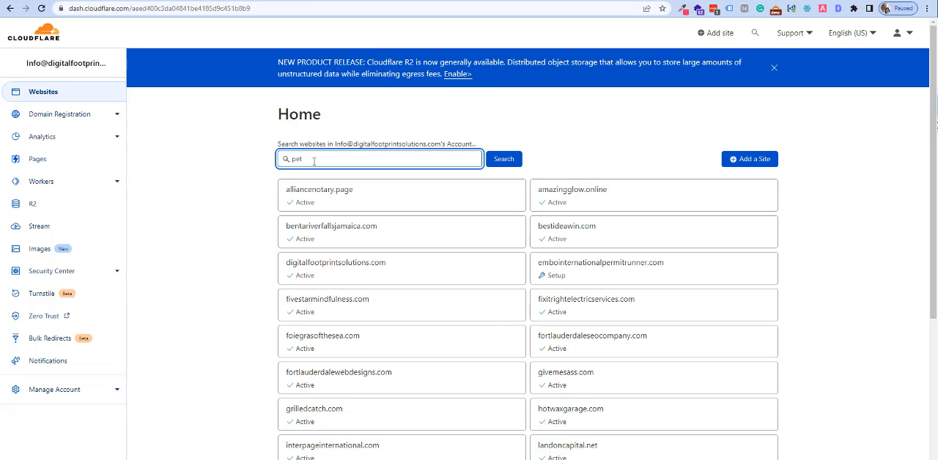
{"action": "type", "text": "pet"}
{"action": "key", "text": "Return"}
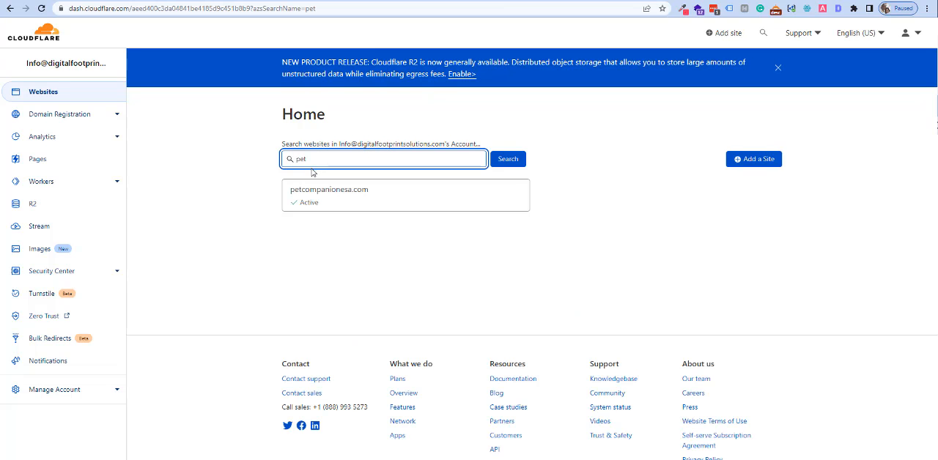
{"action": "left_click", "coordinate": [346, 201]}
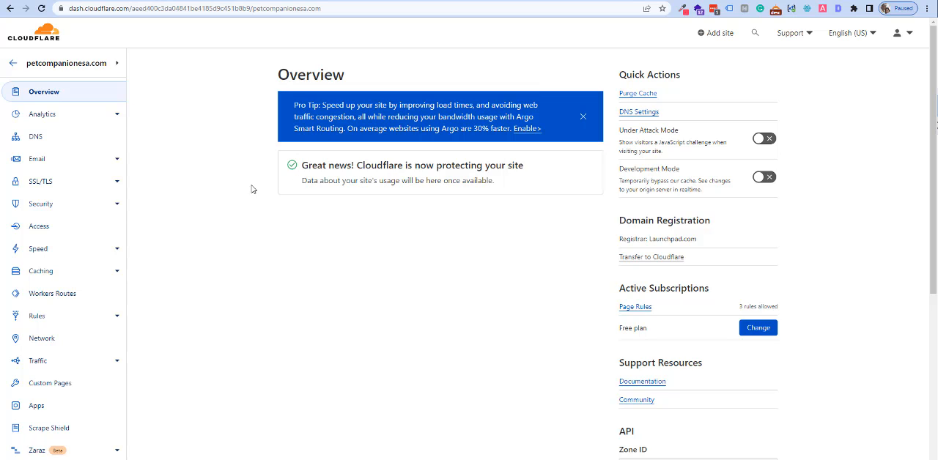
Switch to Cloudways and save petcompanionesa.com as the primary domain of the Pet Companion ESA application.
{"action": "left_click", "coordinate": [155, 0]}
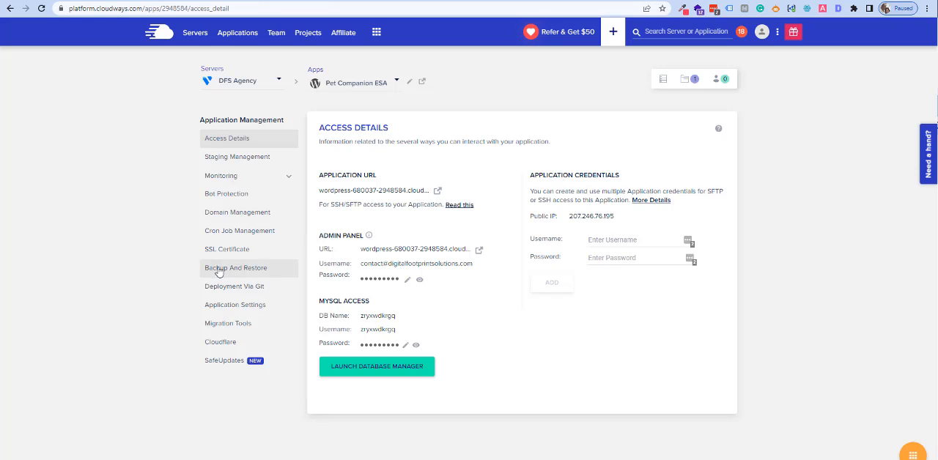
{"action": "left_click", "coordinate": [258, 215]}
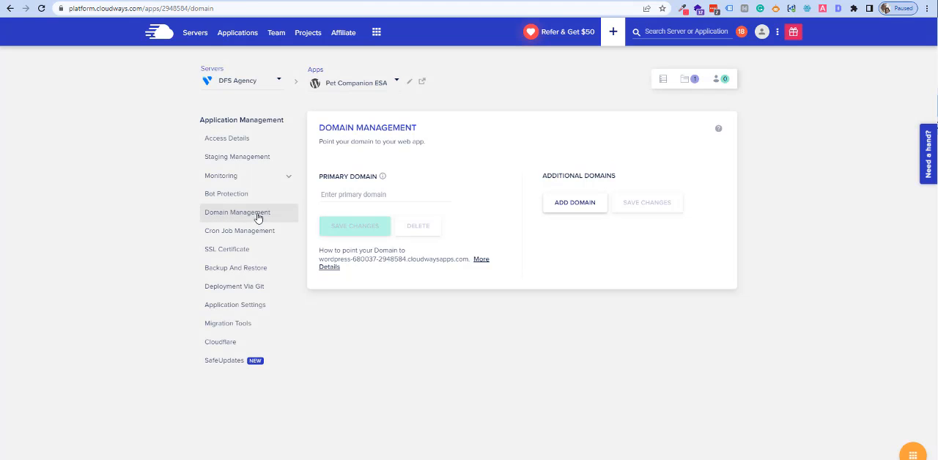
{"action": "left_click", "coordinate": [355, 194]}
{"action": "type", "text": "petcompanionesa.com"}
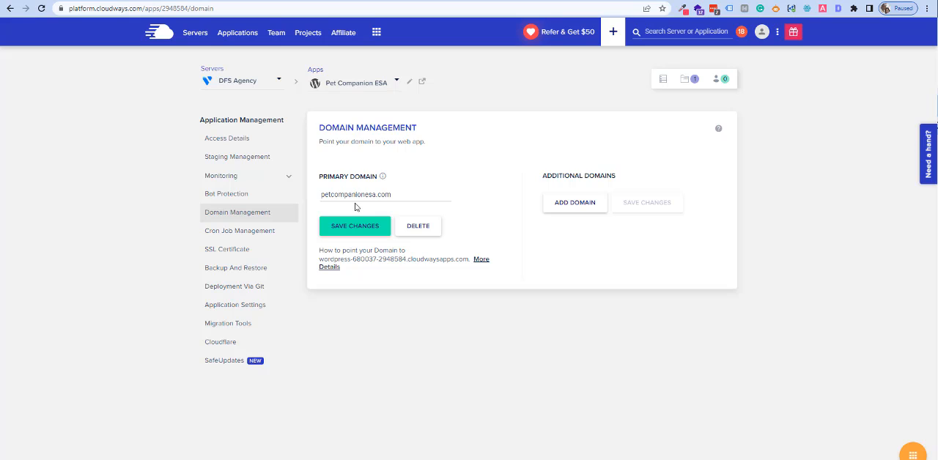
{"action": "left_click", "coordinate": [356, 225]}
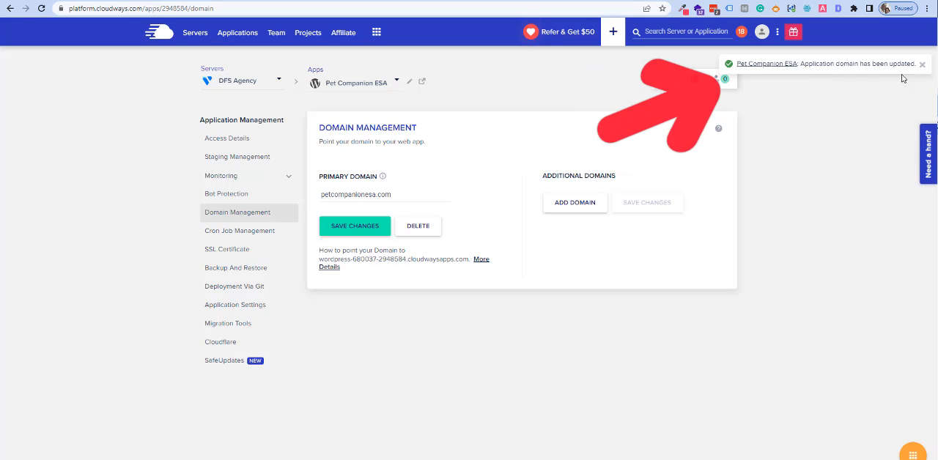
Install a Let's Encrypt SSL certificate for petcompanionesa.com, entering the contact email address.
{"action": "left_click", "coordinate": [234, 253]}
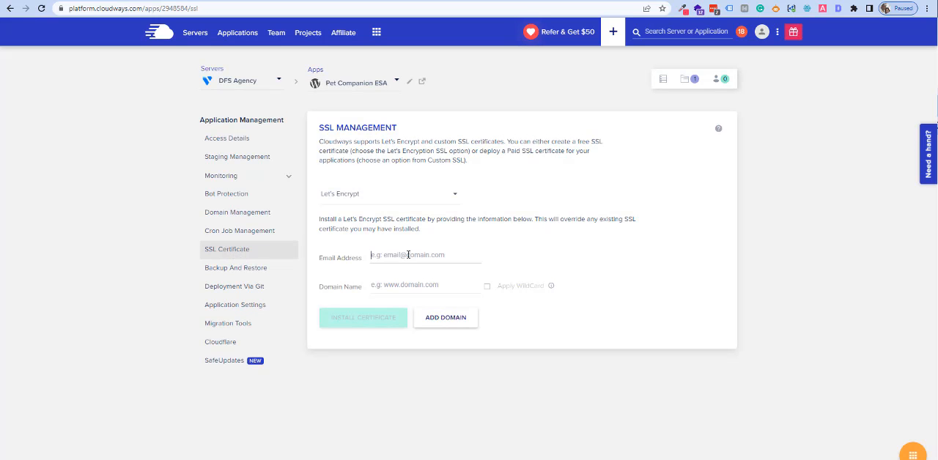
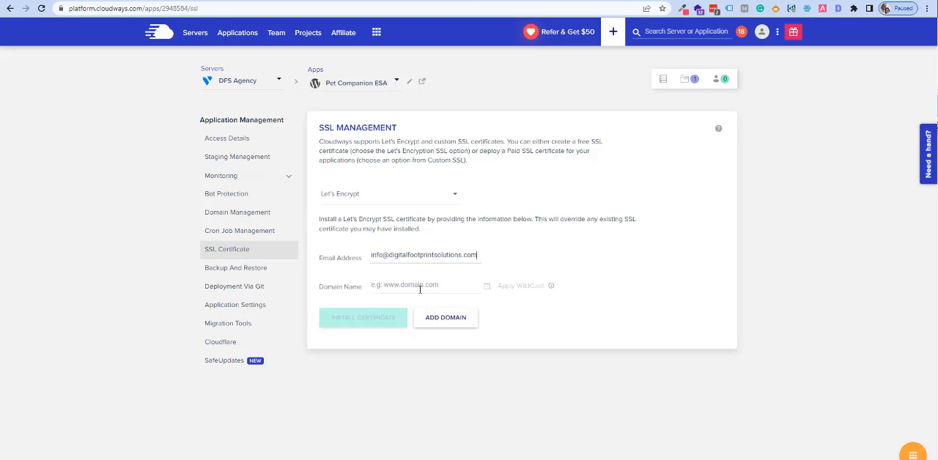
{"action": "left_click", "coordinate": [420, 287]}
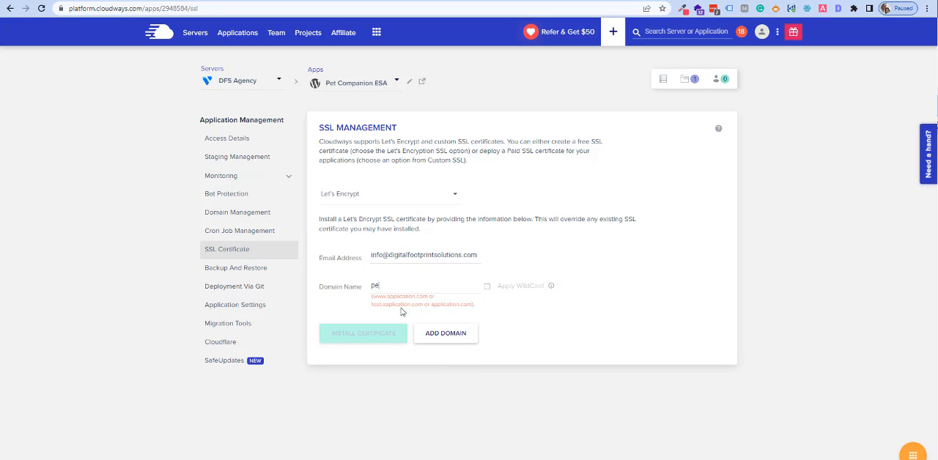
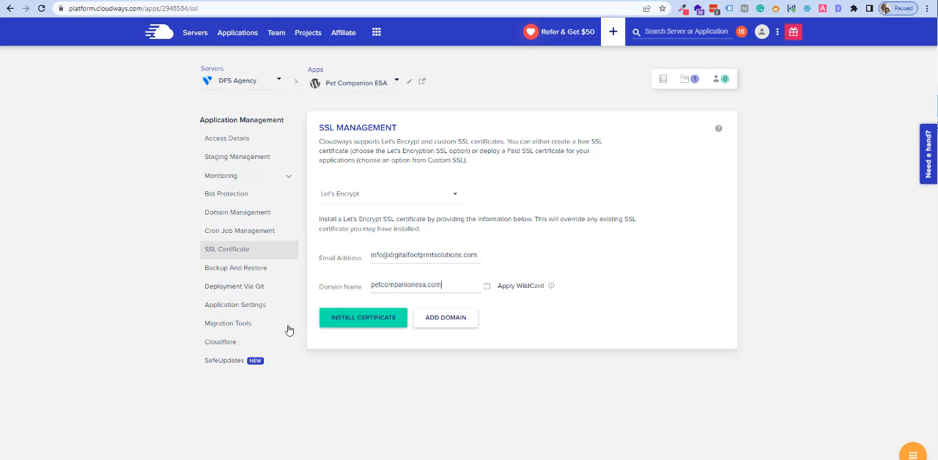
{"action": "left_click", "coordinate": [378, 322]}
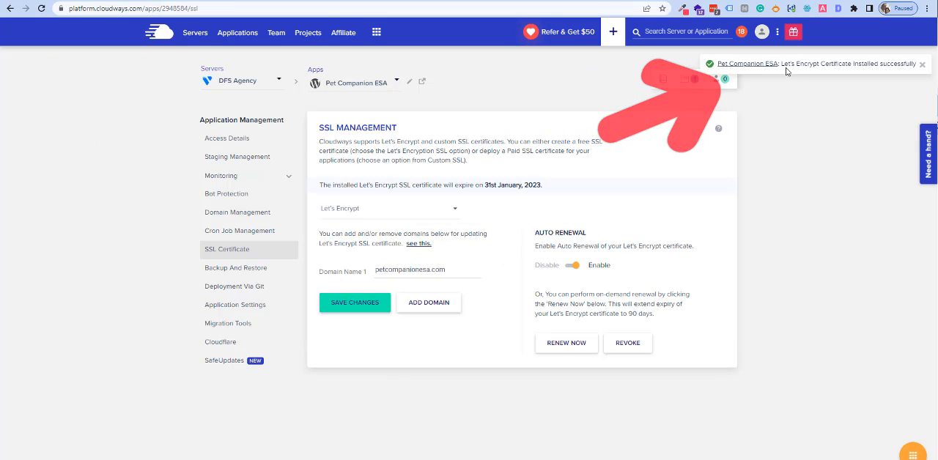
Launch the application from its access details and check the live site's HTTPS address.
{"action": "left_click", "coordinate": [236, 144]}
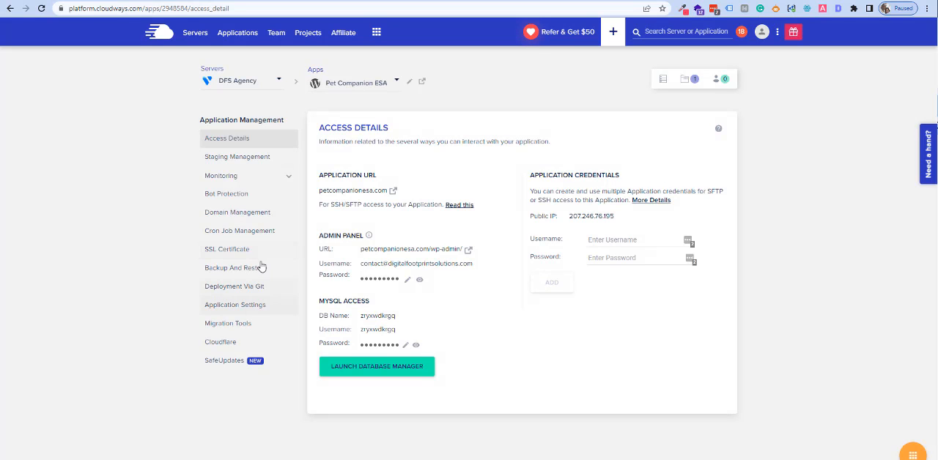
{"action": "left_click", "coordinate": [393, 193]}
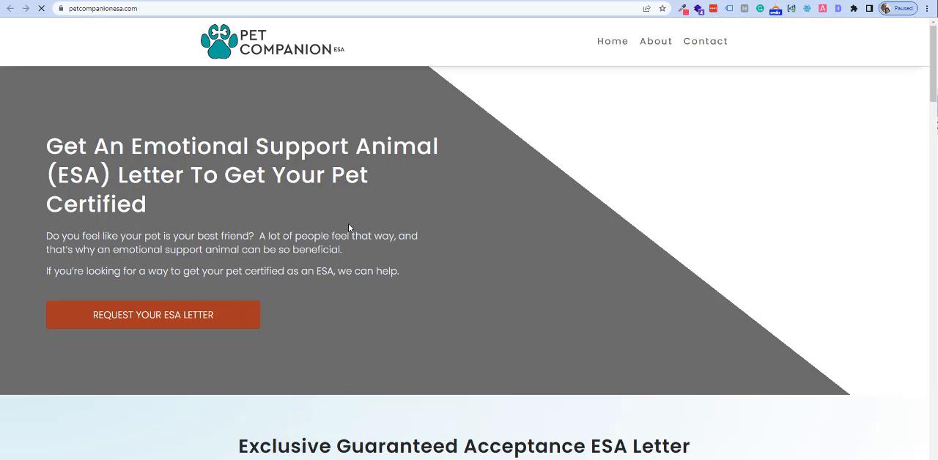
{"action": "left_click", "coordinate": [162, 9]}
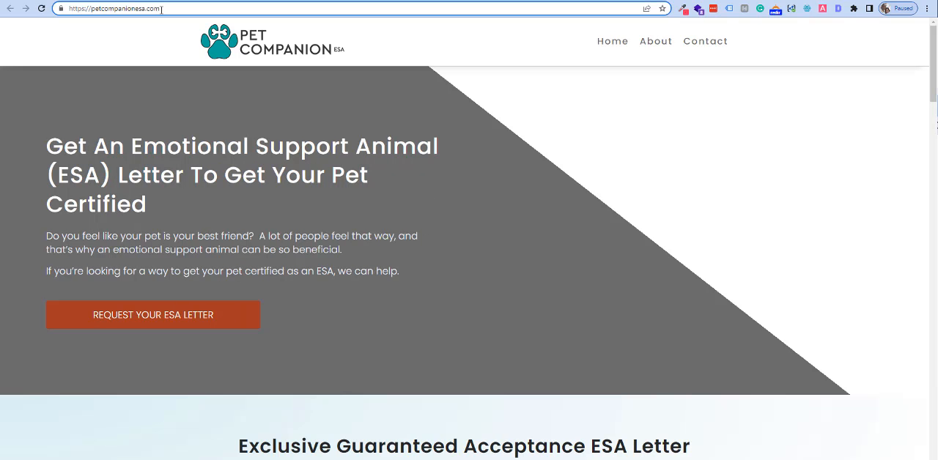
Open the site's WordPress login page by adding /wp-admin to the petcompanionesa.com address.
{"action": "key", "text": "End"}
{"action": "type", "text": "wp-admi"}
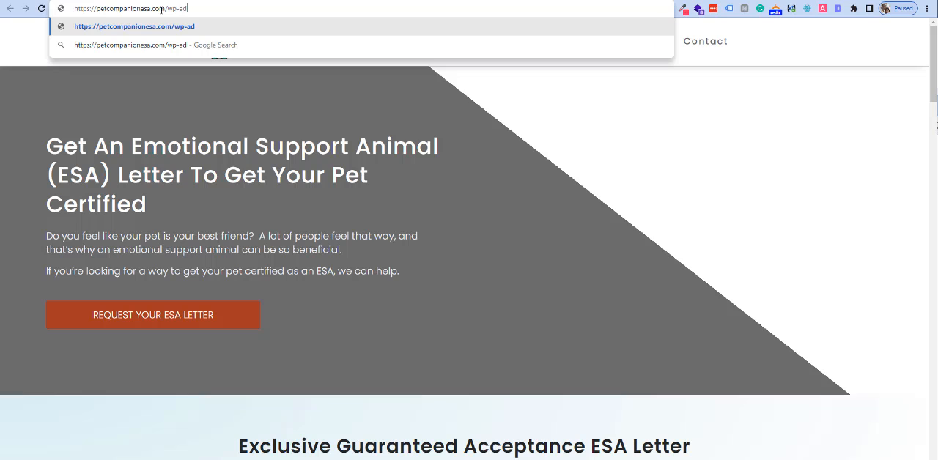
{"action": "type", "text": "n"}
{"action": "key", "text": "Return"}
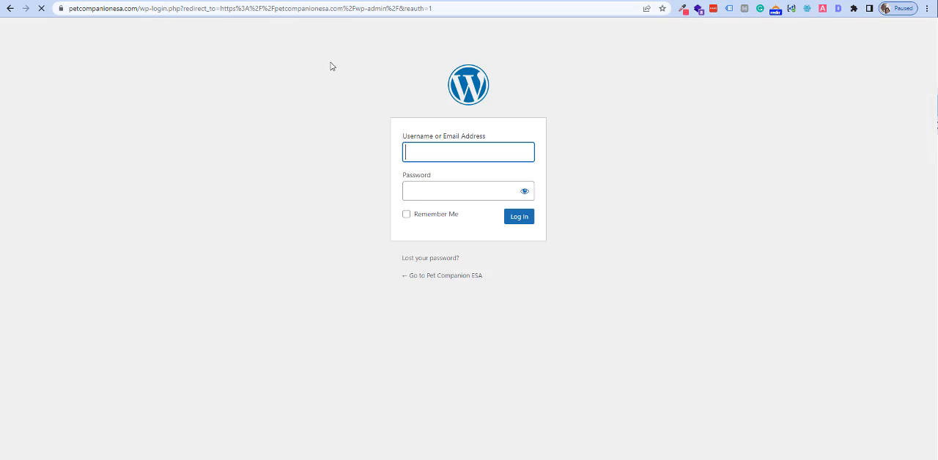
Copy the admin panel username from the Cloudways access details and paste it into the WordPress login form.
{"action": "left_click", "coordinate": [110, 1]}
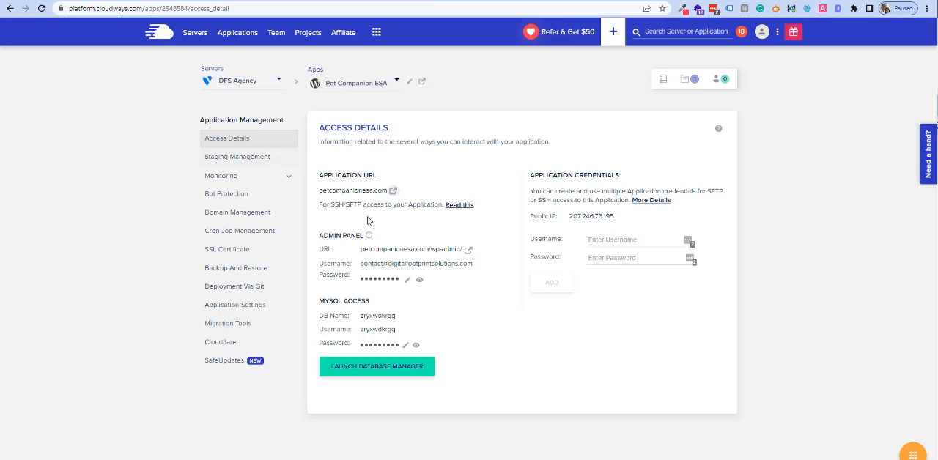
{"action": "left_click", "coordinate": [400, 268]}
{"action": "left_click", "coordinate": [288, 2]}
{"action": "right_click", "coordinate": [436, 152]}
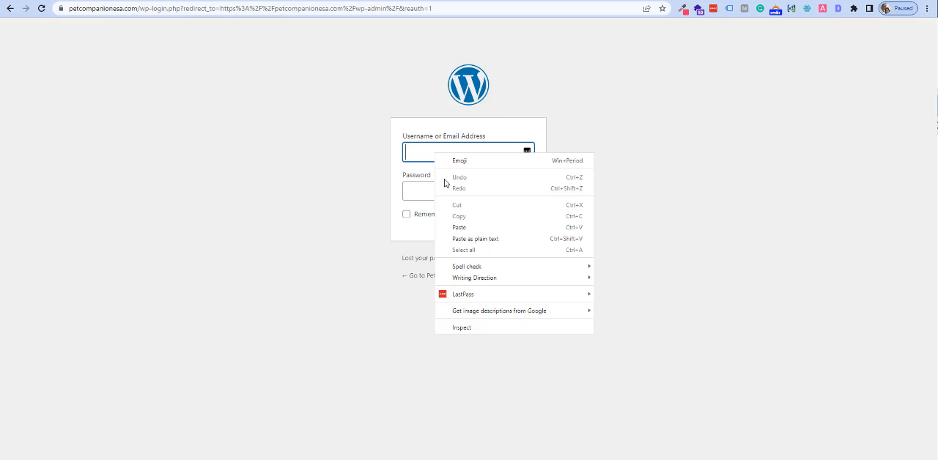
{"action": "left_click", "coordinate": [455, 231]}
Copy the admin panel password from Cloudways, paste it into the WordPress password field and log in.
{"action": "left_click", "coordinate": [194, 1]}
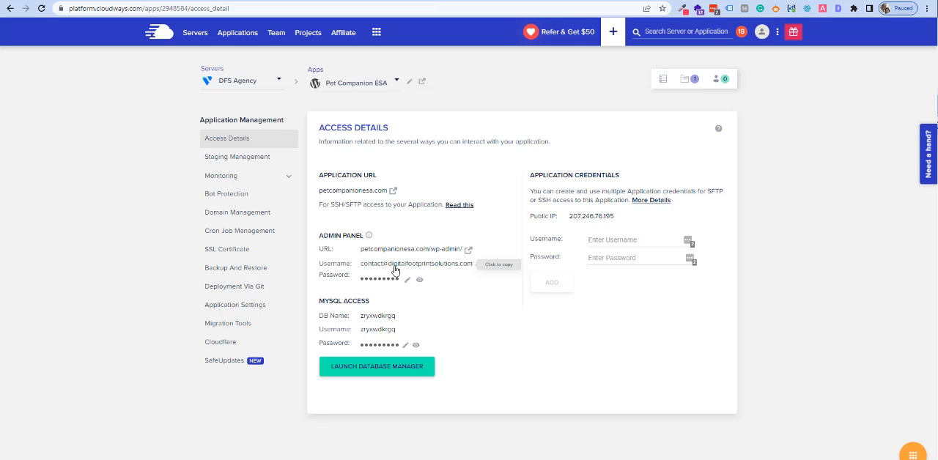
{"action": "left_click", "coordinate": [288, 2]}
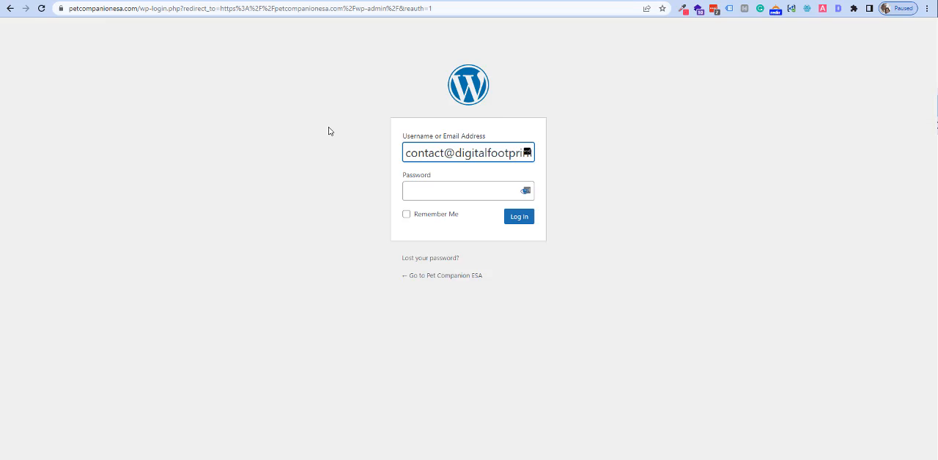
{"action": "left_click", "coordinate": [432, 192]}
{"action": "right_click", "coordinate": [433, 192]}
{"action": "left_click", "coordinate": [478, 286]}
{"action": "left_click", "coordinate": [518, 218]}
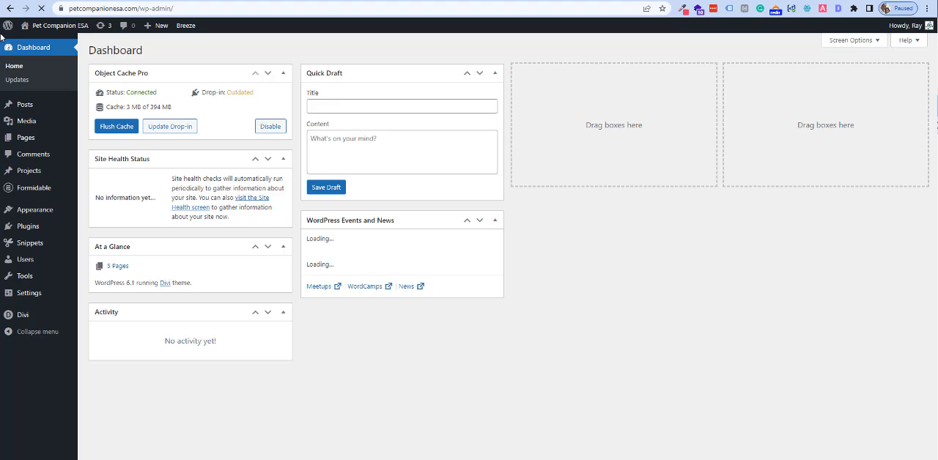
Visit the Pet Companion ESA home page from the WordPress dashboard and enable the Visual Builder on it.
{"action": "right_click", "coordinate": [36, 47]}
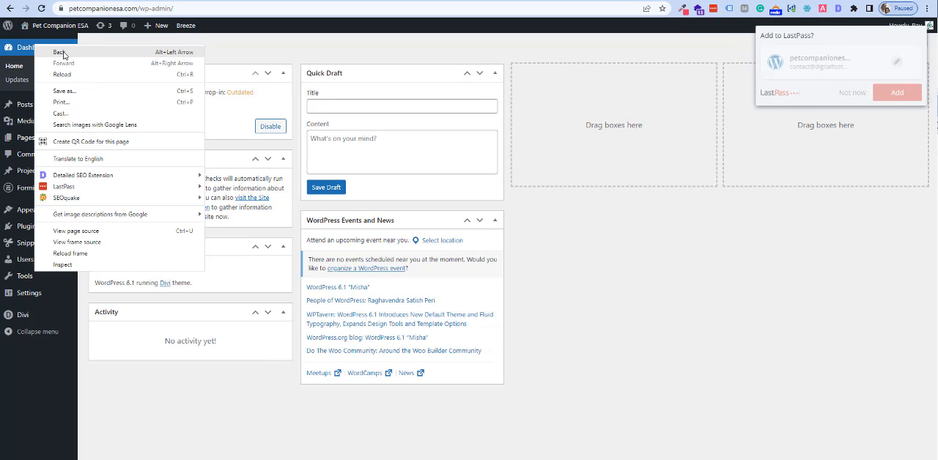
{"action": "left_click", "coordinate": [42, 28]}
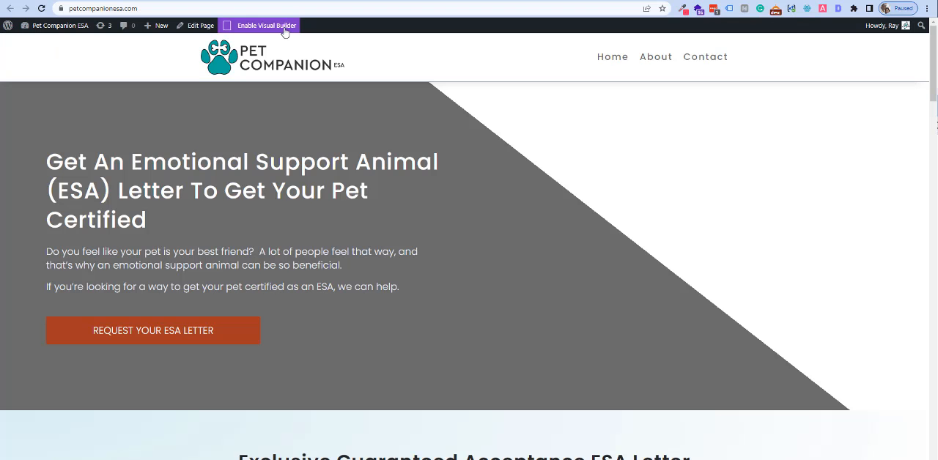
{"action": "left_click", "coordinate": [284, 29]}
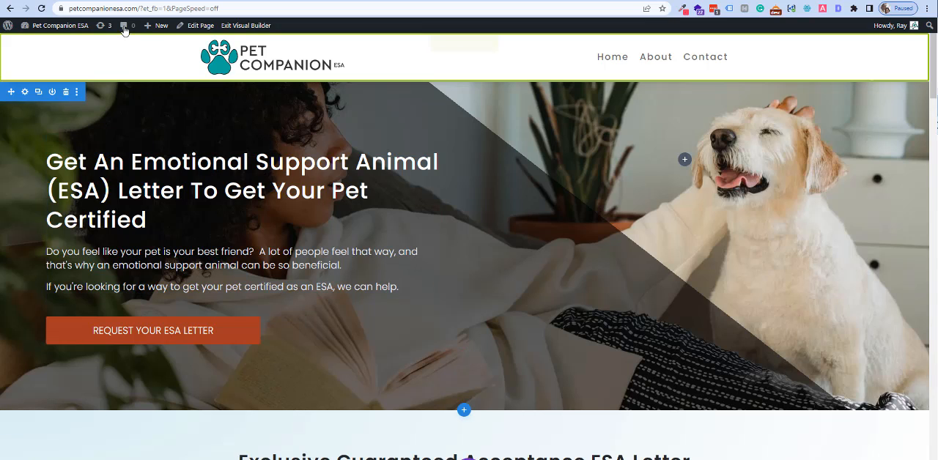
{"action": "left_click_drag", "start_coordinate": [139, 11], "coordinate": [71, 10]}
{"action": "right_click", "coordinate": [98, 10]}
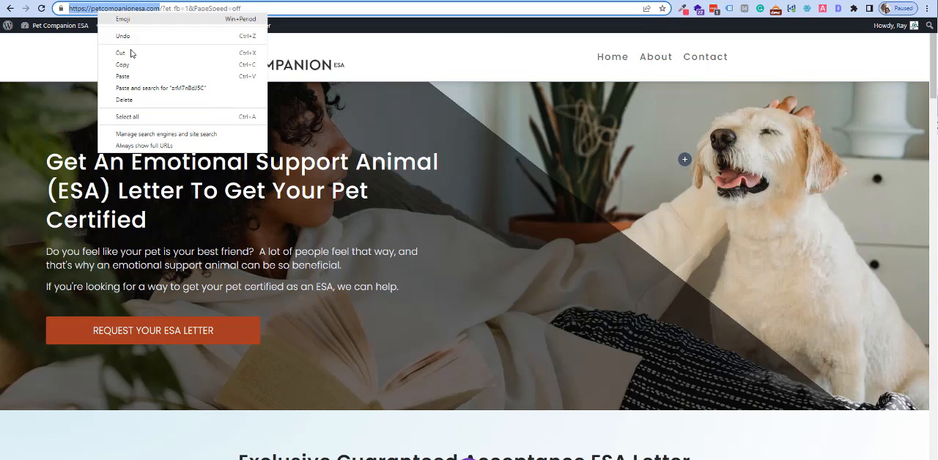
{"action": "left_click", "coordinate": [136, 70]}
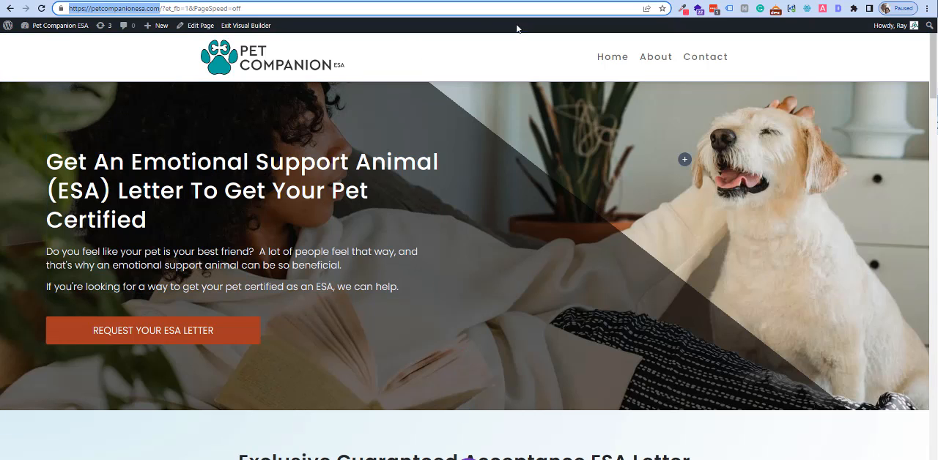
{"action": "left_click", "coordinate": [927, 8]}
{"action": "left_click", "coordinate": [882, 45]}
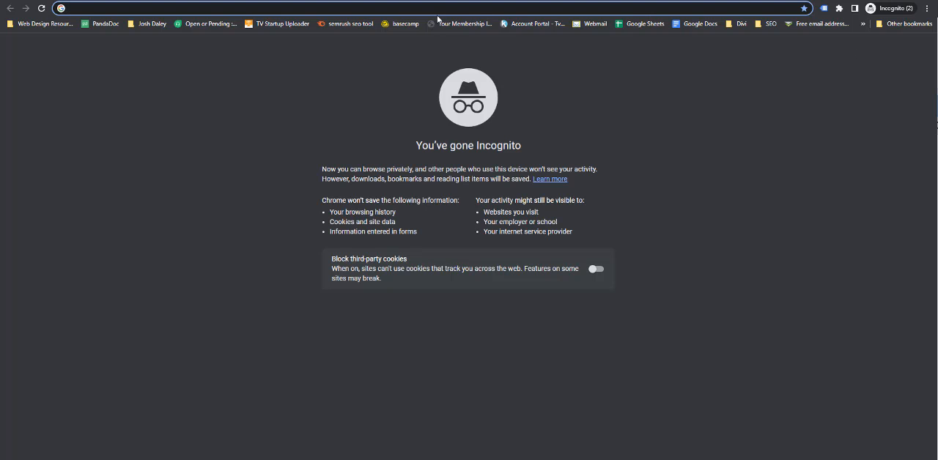
{"action": "right_click", "coordinate": [433, 9]}
{"action": "left_click", "coordinate": [470, 75]}
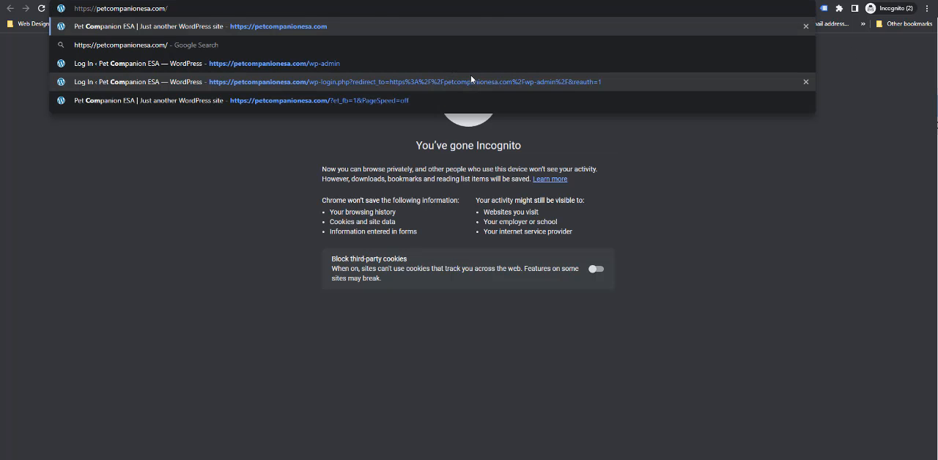
{"action": "key", "text": "Return"}
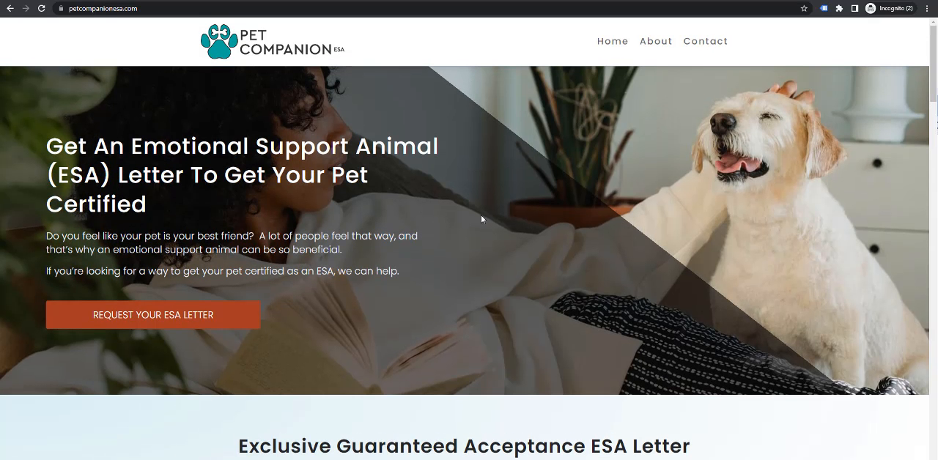
Check the live site's About, Contact and Home pages, and follow the Request Your ESA Letter link.
{"action": "left_click", "coordinate": [654, 46]}
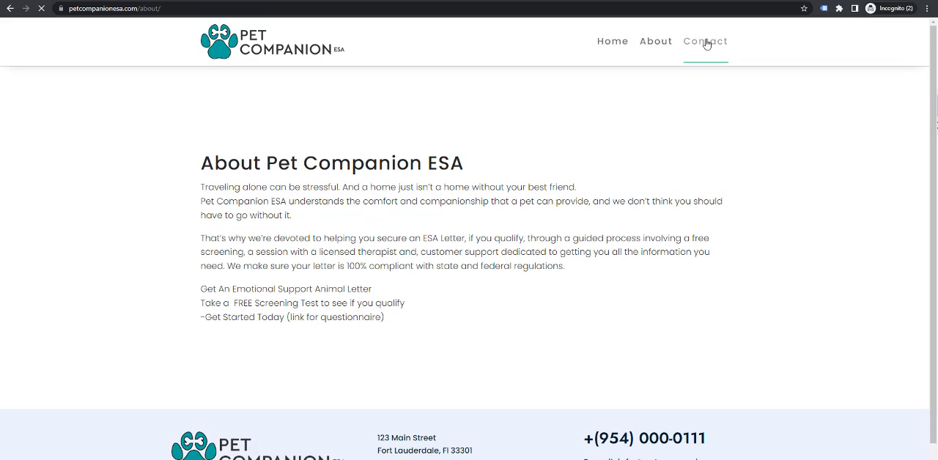
{"action": "left_click", "coordinate": [705, 42]}
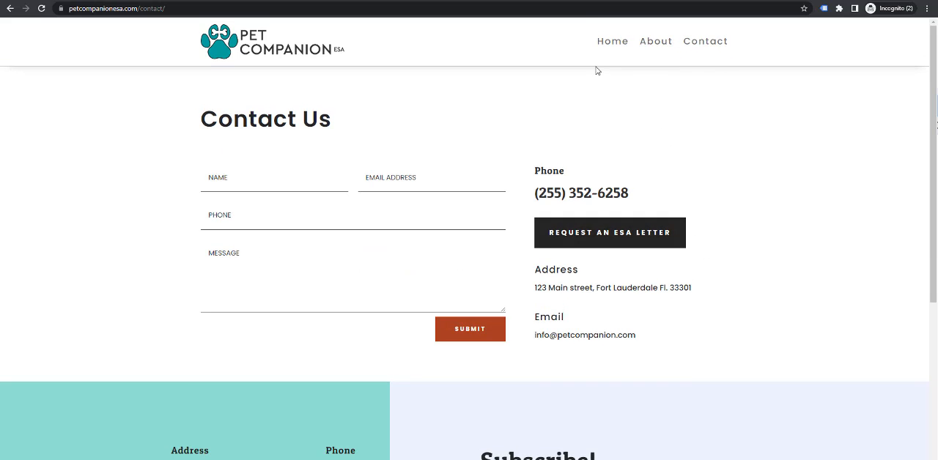
{"action": "left_click", "coordinate": [620, 41]}
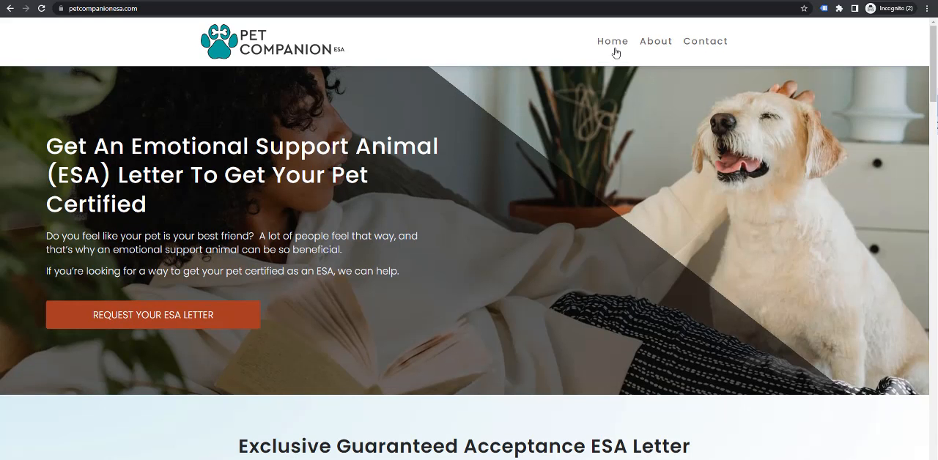
{"action": "left_click", "coordinate": [203, 316]}
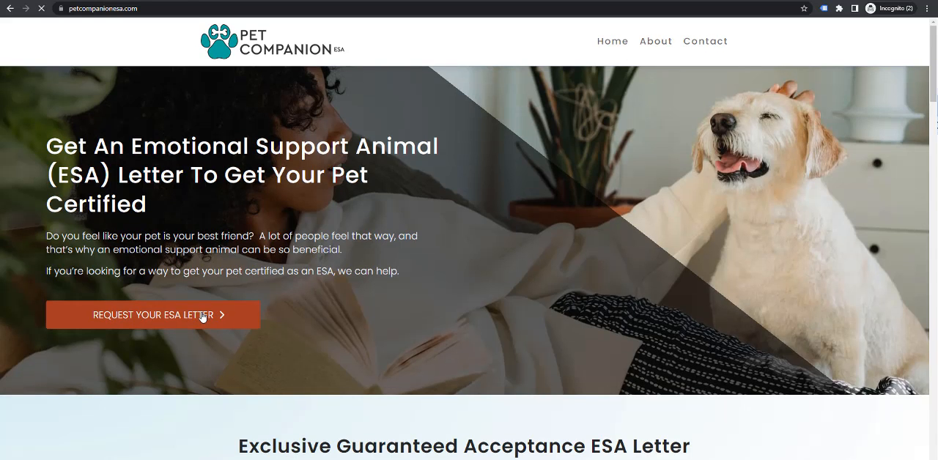